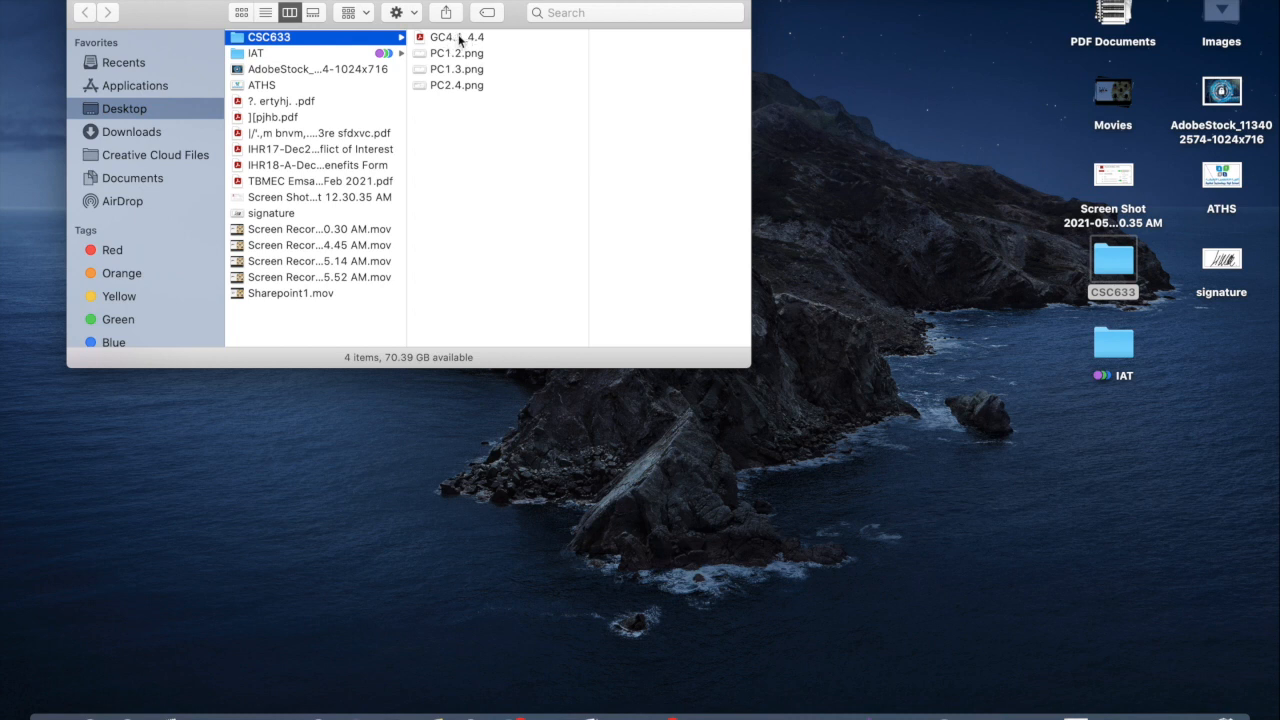
Step: Rename the GC4.1_4.4 PDF in the CSC633 folder as CAI633_GC4.1_4.4_P_ followed by the student number
{"action": "left_click", "coordinate": [459, 38]}
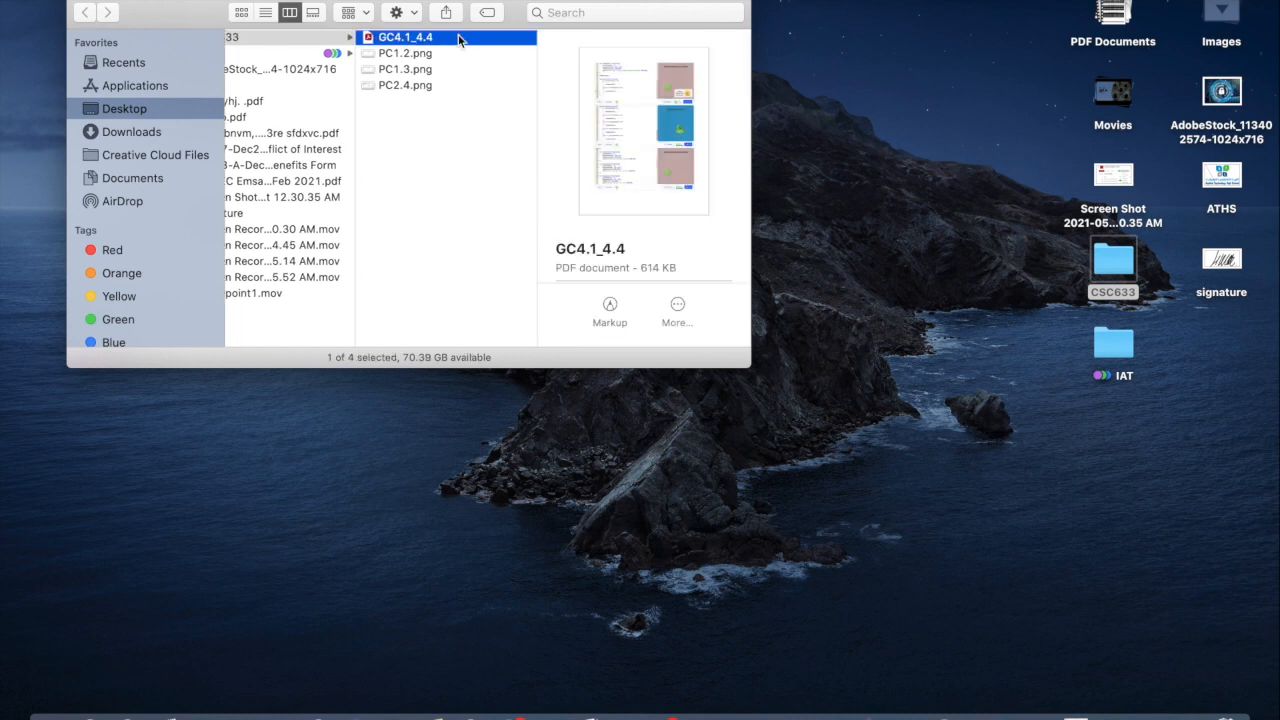
{"action": "key", "text": "Return"}
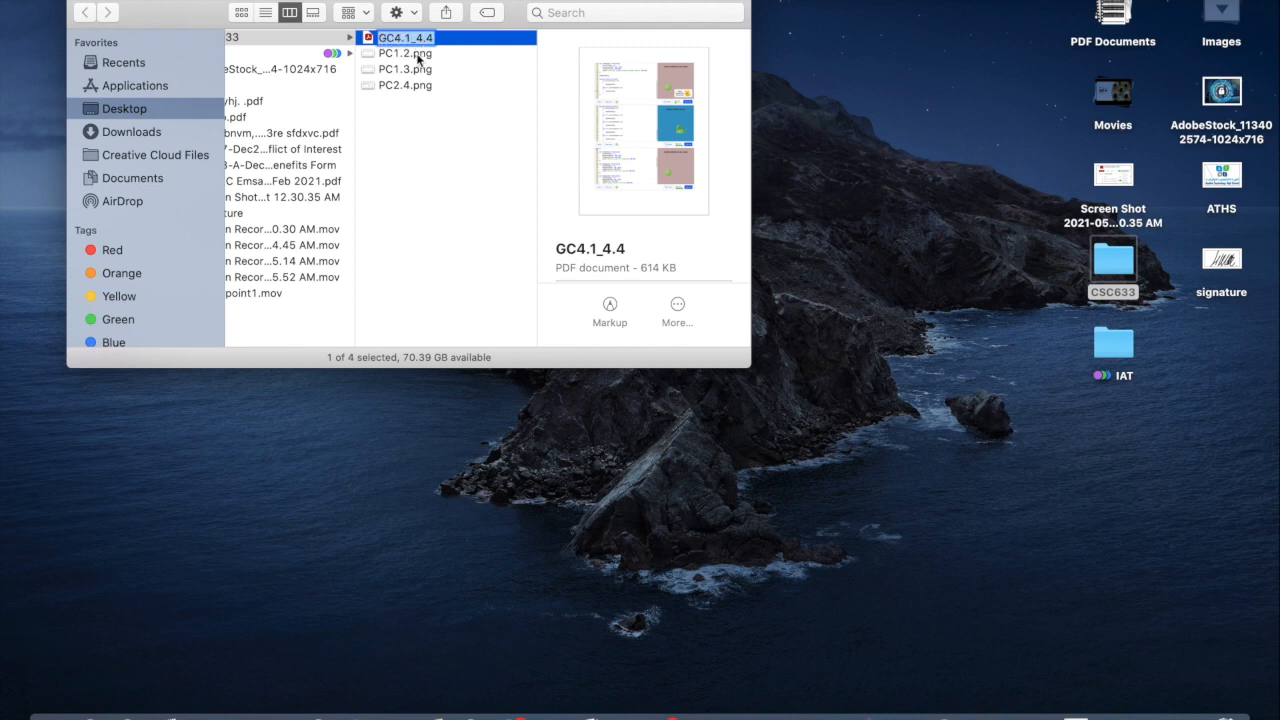
{"action": "left_click", "coordinate": [418, 56]}
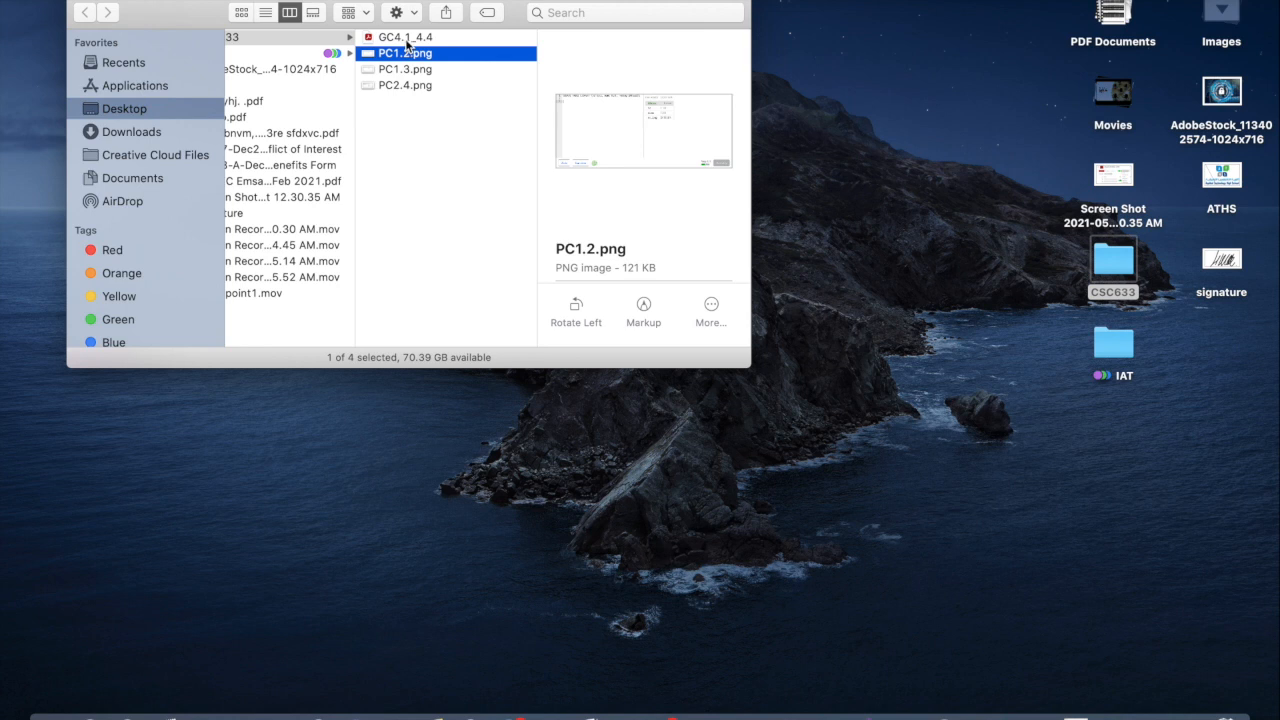
{"action": "left_click", "coordinate": [406, 39]}
{"action": "key", "text": "Return"}
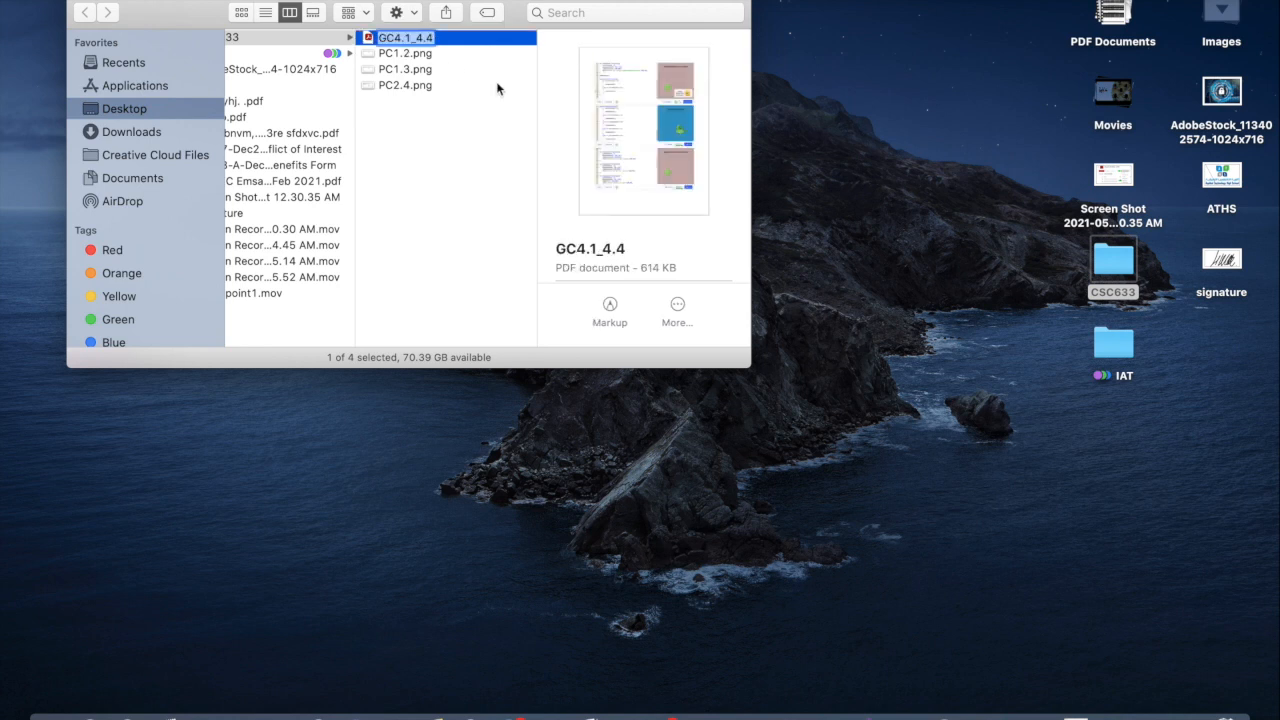
{"action": "type", "text": "CAI633_GC4.1_4.4_P_869397754"}
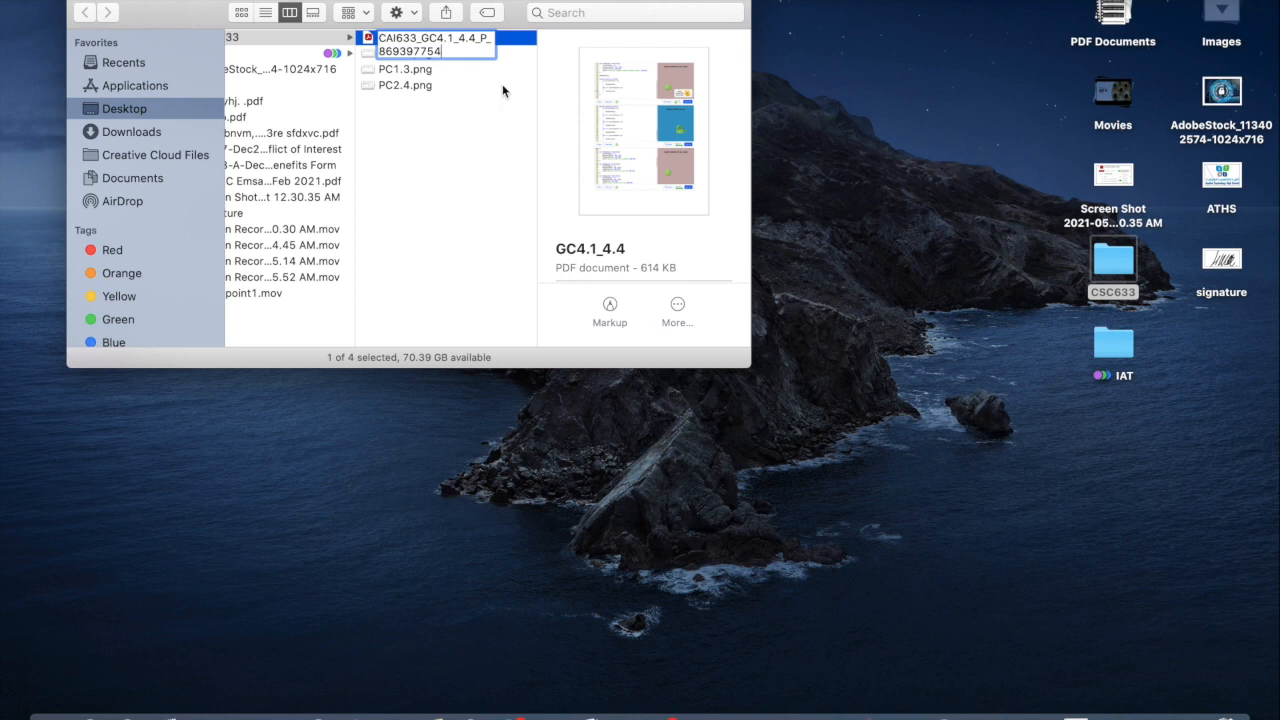
{"action": "key", "text": "Return"}
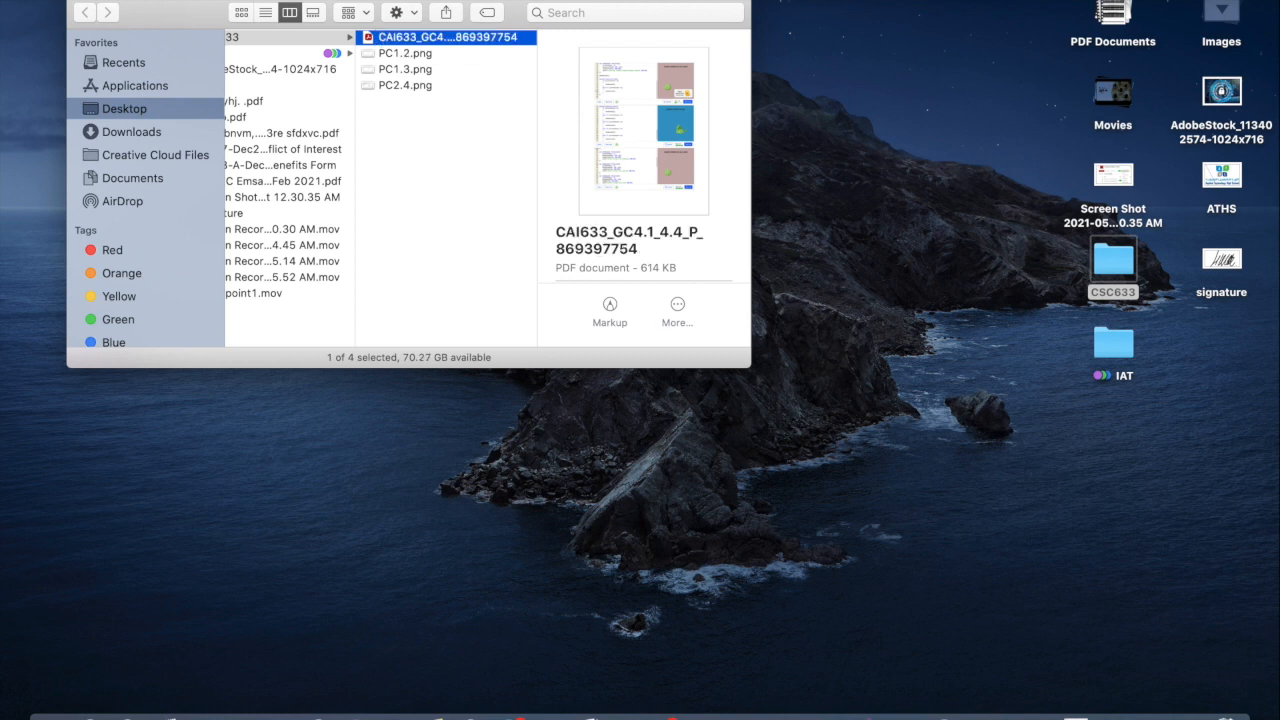
Step: Rename PC1.2.png as CAI633_PC1.2_P_ followed by the student number, keeping the .png extension
{"action": "left_click", "coordinate": [406, 55]}
{"action": "type", "text": "CAI633_GC4.1_4.4_P_869397754"}
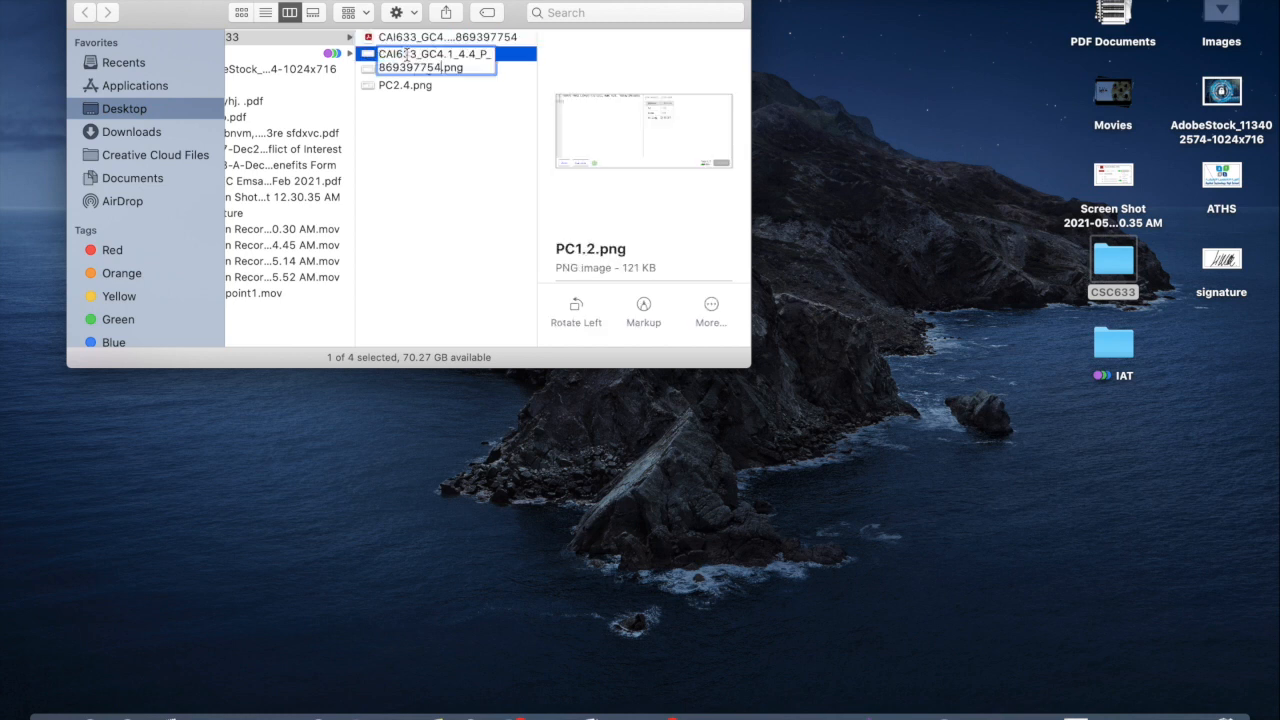
{"action": "left_click", "coordinate": [438, 55]}
{"action": "key", "text": "BackSpace"}
{"action": "key", "text": "BackSpace"}
{"action": "type", "text": "PC"}
{"action": "left_click_drag", "start_coordinate": [436, 54], "coordinate": [476, 55]}
{"action": "type", "text": "1.2"}
{"action": "key", "text": "Return"}
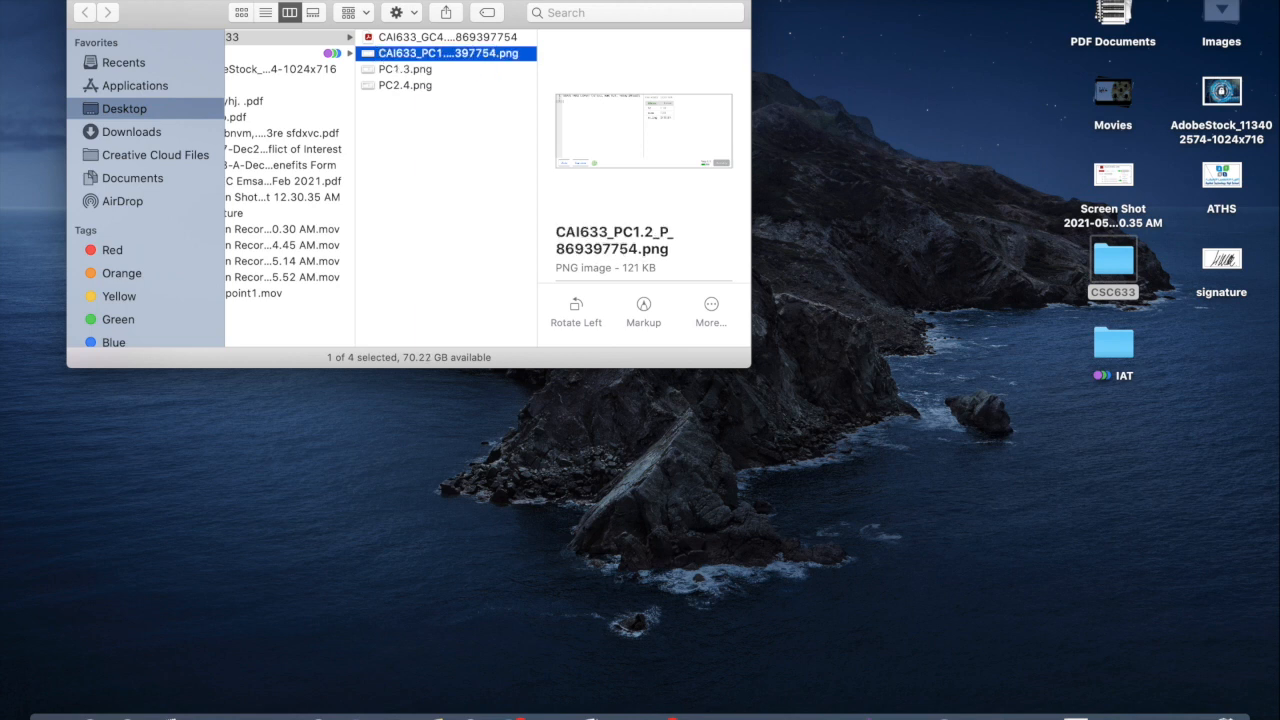
Step: Copy the renamed PC1.2 file's name and reuse it to rename PC1.3.png as CAI633_PC1.3_P_ followed by the student number
{"action": "key", "text": "Down"}
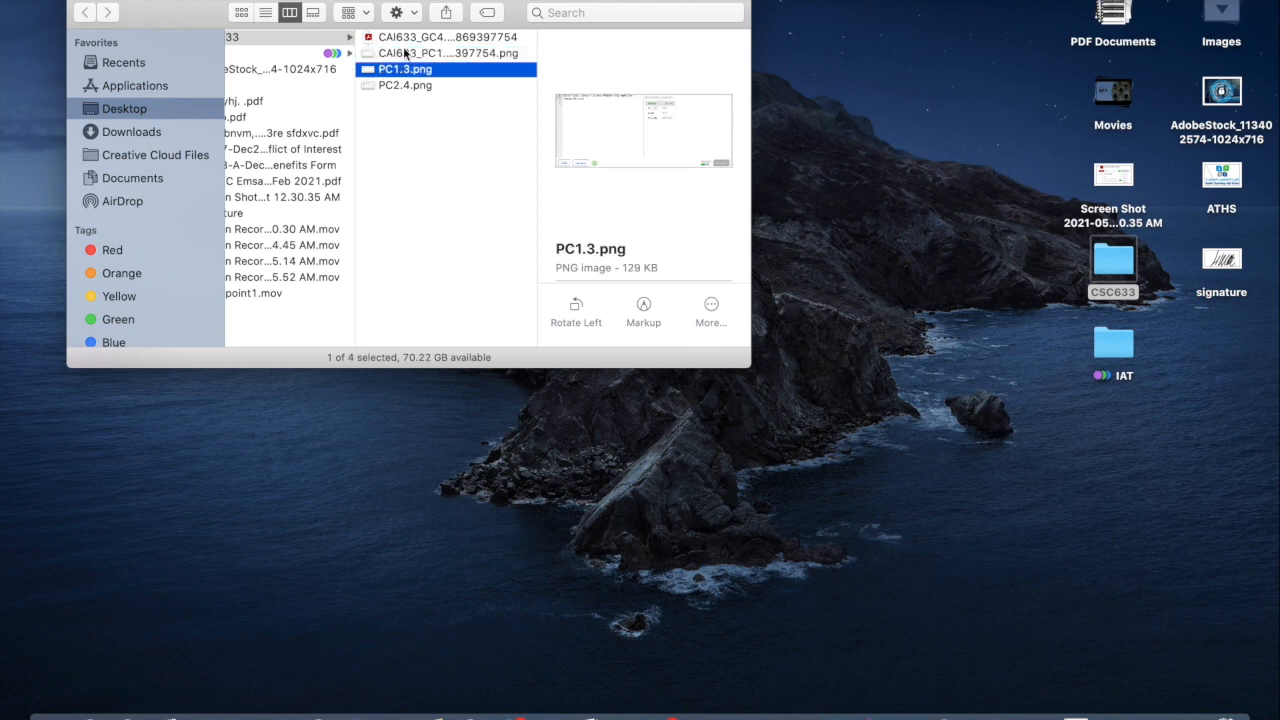
{"action": "key", "text": "Up"}
{"action": "key", "text": "Return"}
{"action": "key", "text": "super+c"}
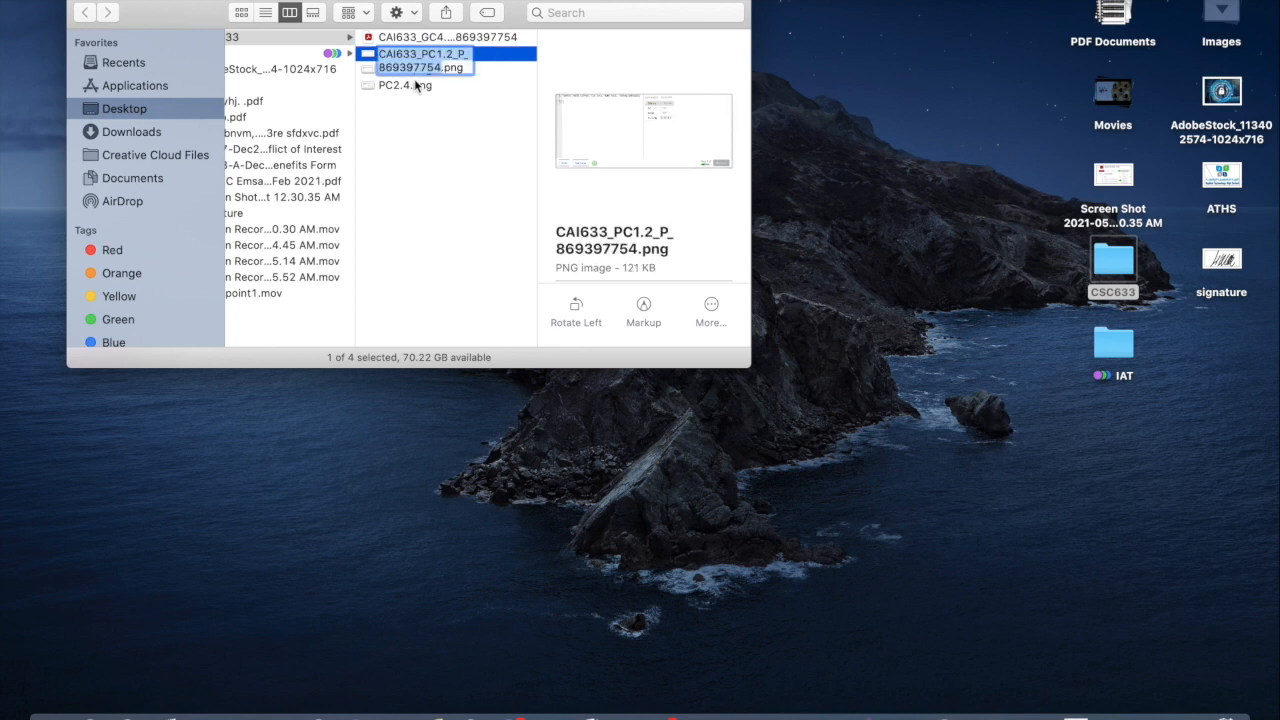
{"action": "key", "text": "Return"}
{"action": "key", "text": "Down"}
{"action": "key", "text": "Return"}
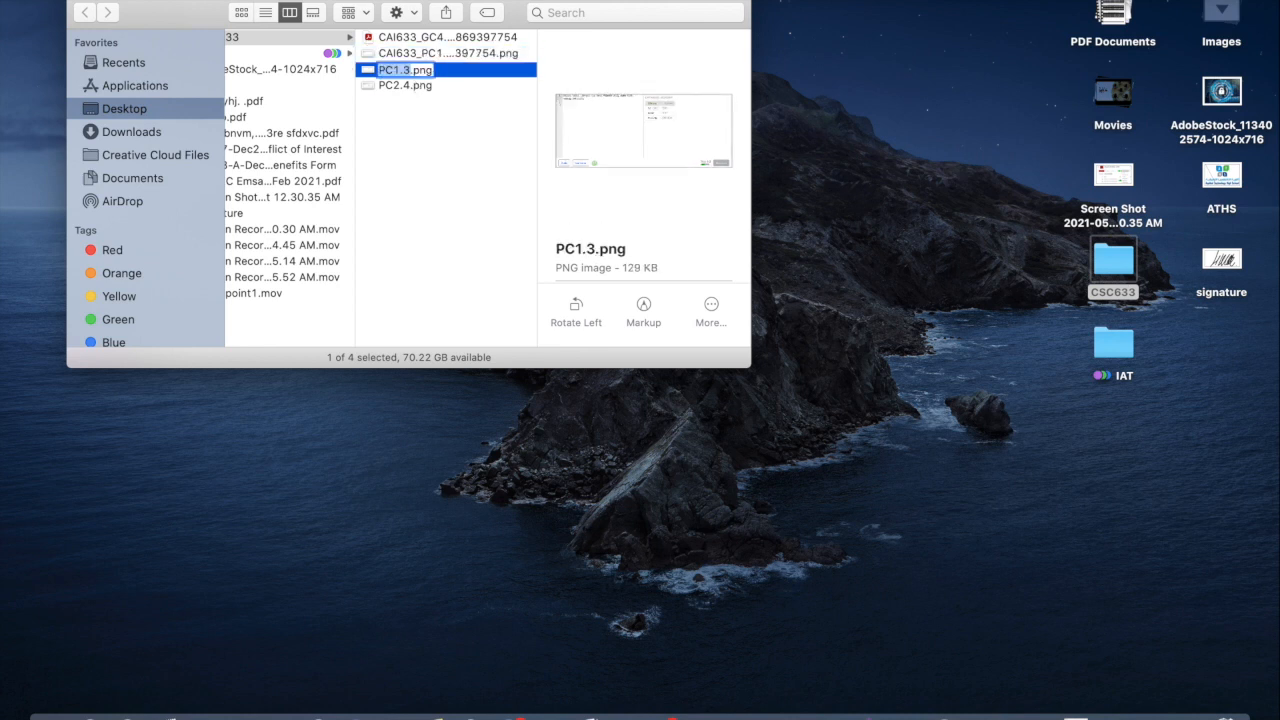
{"action": "key", "text": "super+v"}
{"action": "key", "text": "Up"}
{"action": "key", "text": "Right"}
{"action": "key", "text": "Right"}
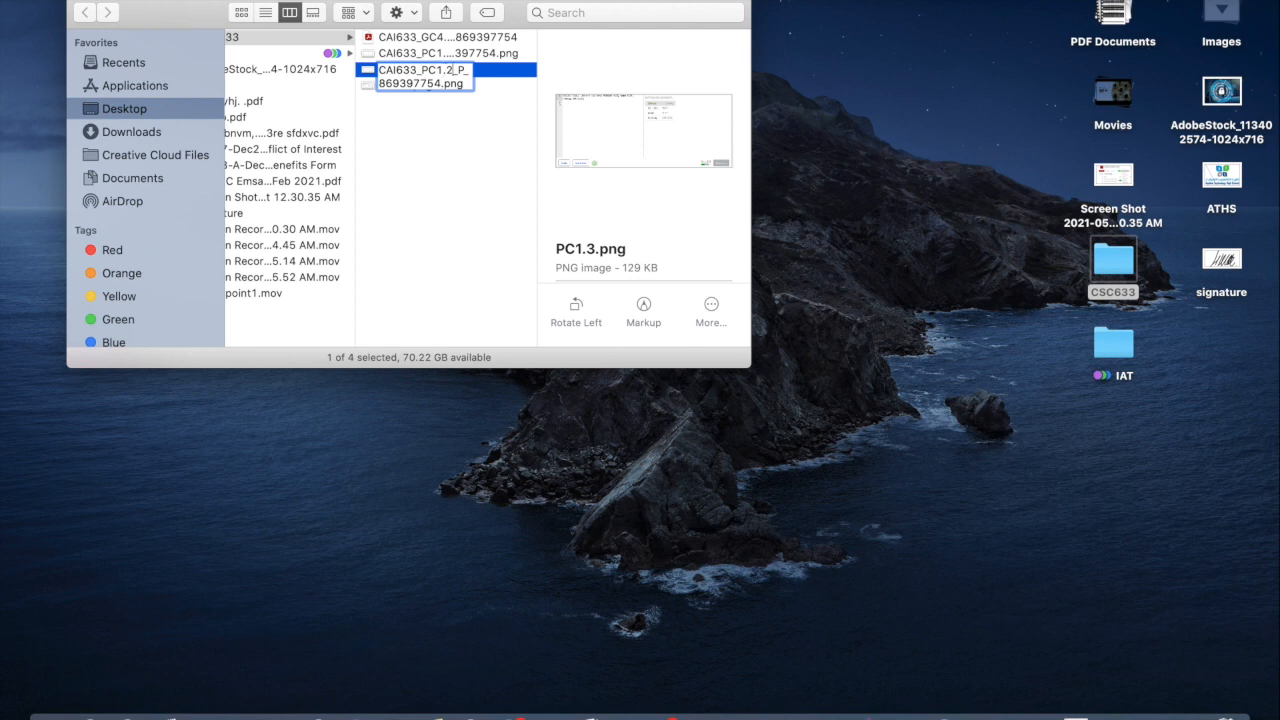
{"action": "key", "text": "BackSpace"}
{"action": "type", "text": "3"}
{"action": "key", "text": "Return"}
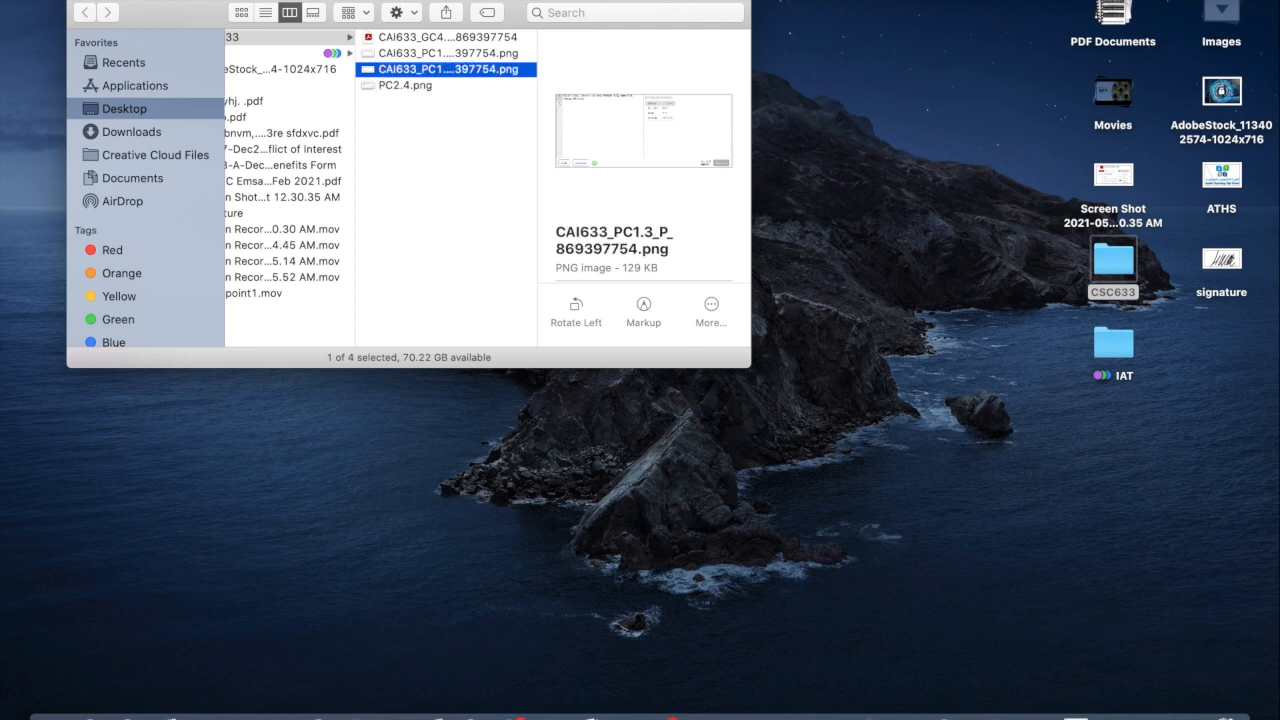
Step: Rename PC2.4.png as CAI633_PC2.4_P_ followed by the student number, and widen the file name column
{"action": "key", "text": "Down"}
{"action": "key", "text": "Return"}
{"action": "key", "text": "super+v"}
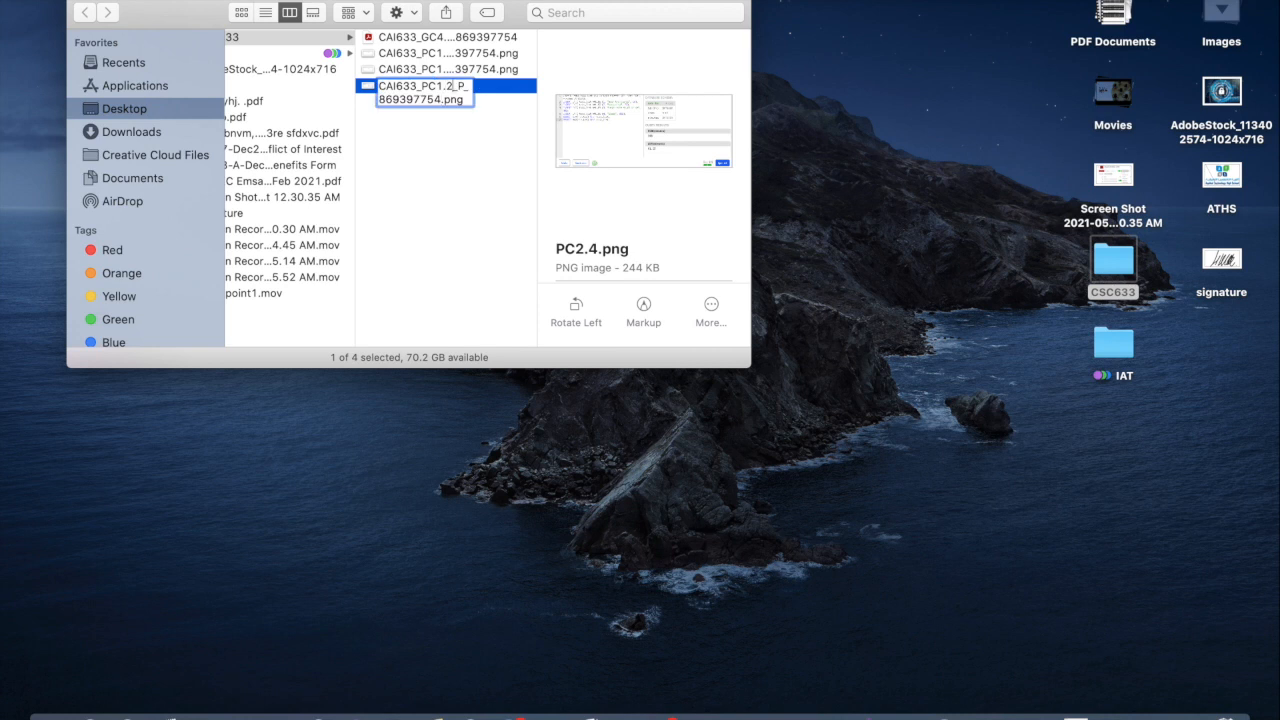
{"action": "key", "text": "Delete"}
{"action": "key", "text": "Delete"}
{"action": "key", "text": "BackSpace"}
{"action": "type", "text": "2.4"}
{"action": "key", "text": "Return"}
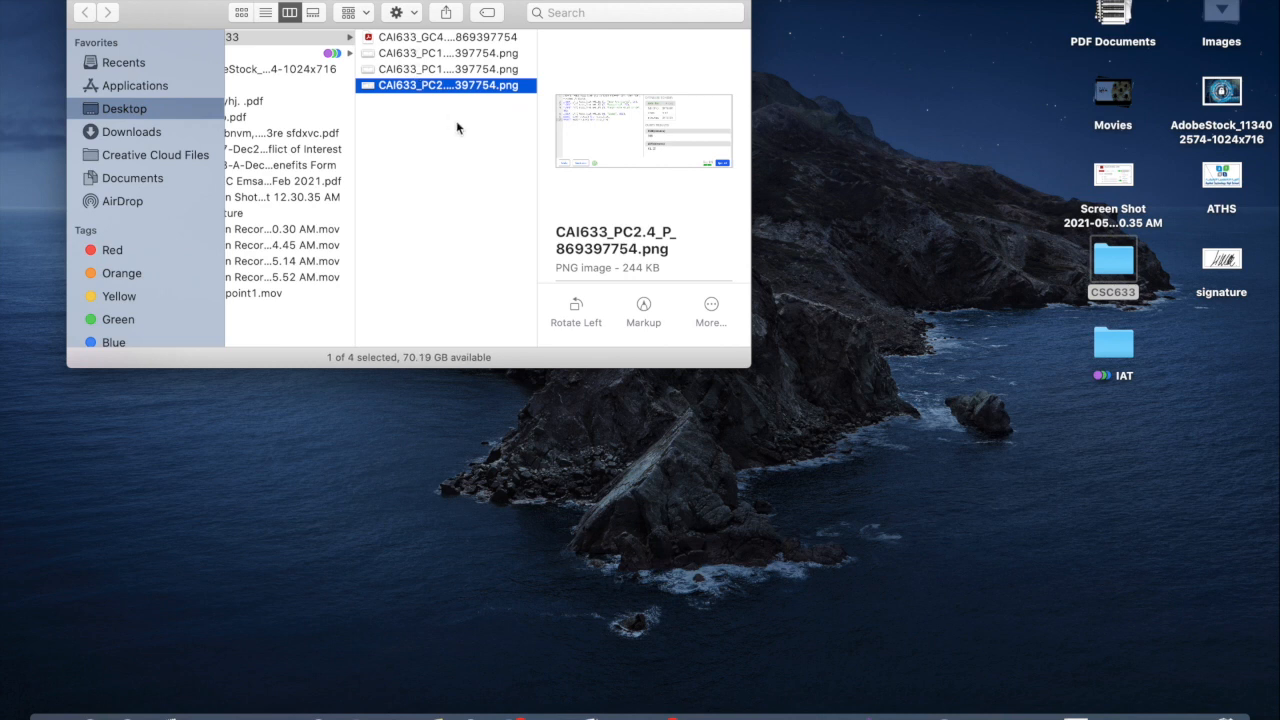
{"action": "left_click_drag", "start_coordinate": [536, 118], "coordinate": [580, 117]}
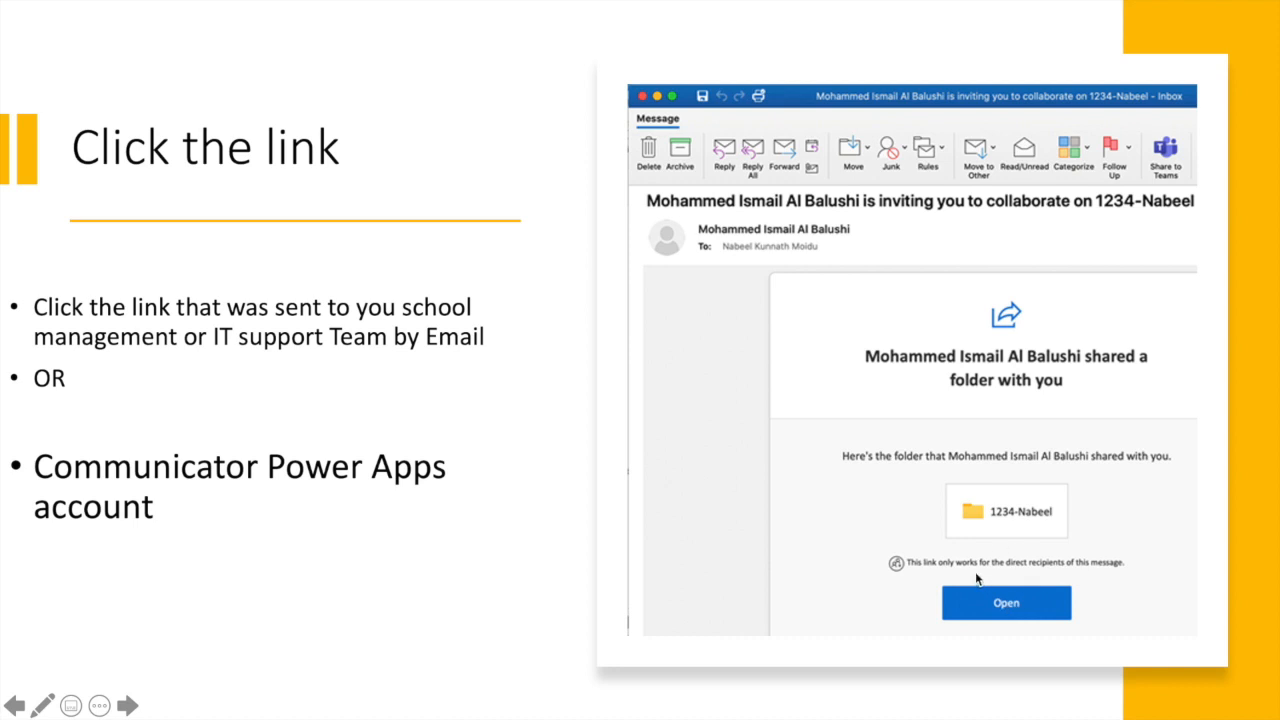
Step: Switch to the SharePoint Evidences library in Safari and open the student's folder, signing in with the student's account
{"action": "key", "text": "super+Tab"}
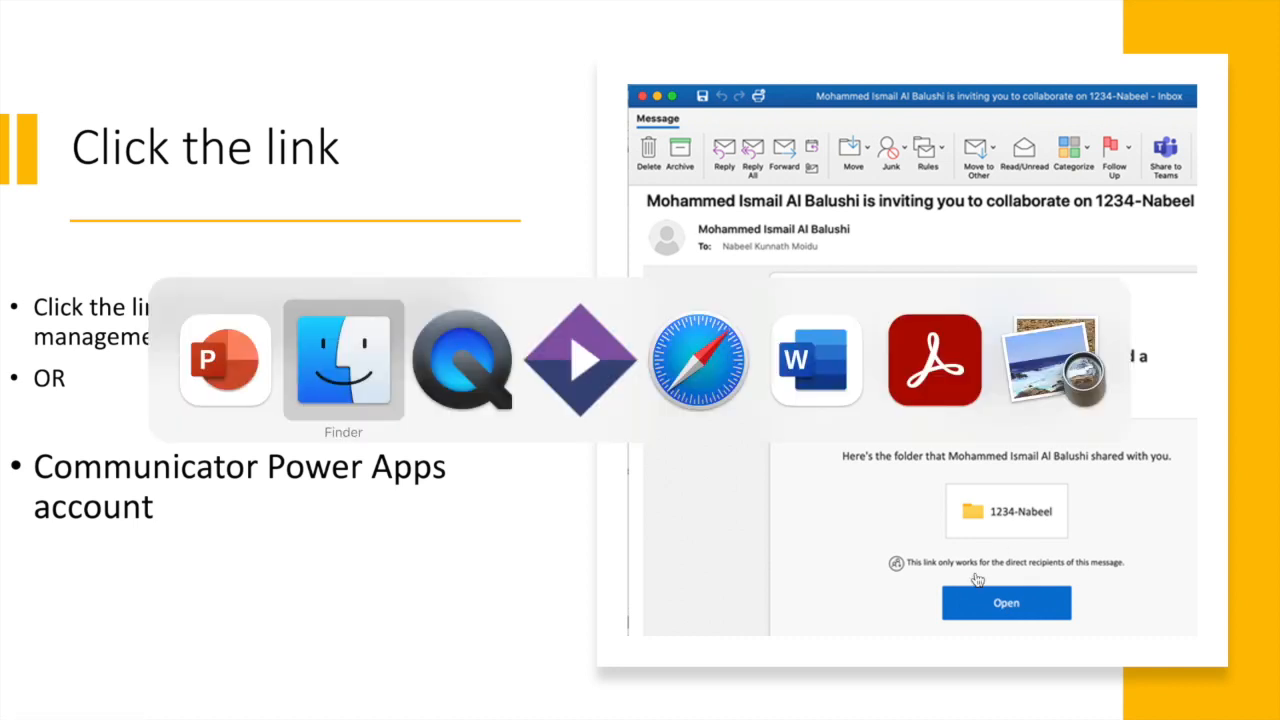
{"action": "key", "text": "super+Tab"}
{"action": "key", "text": "super+Tab"}
{"action": "key", "text": "super+Tab"}
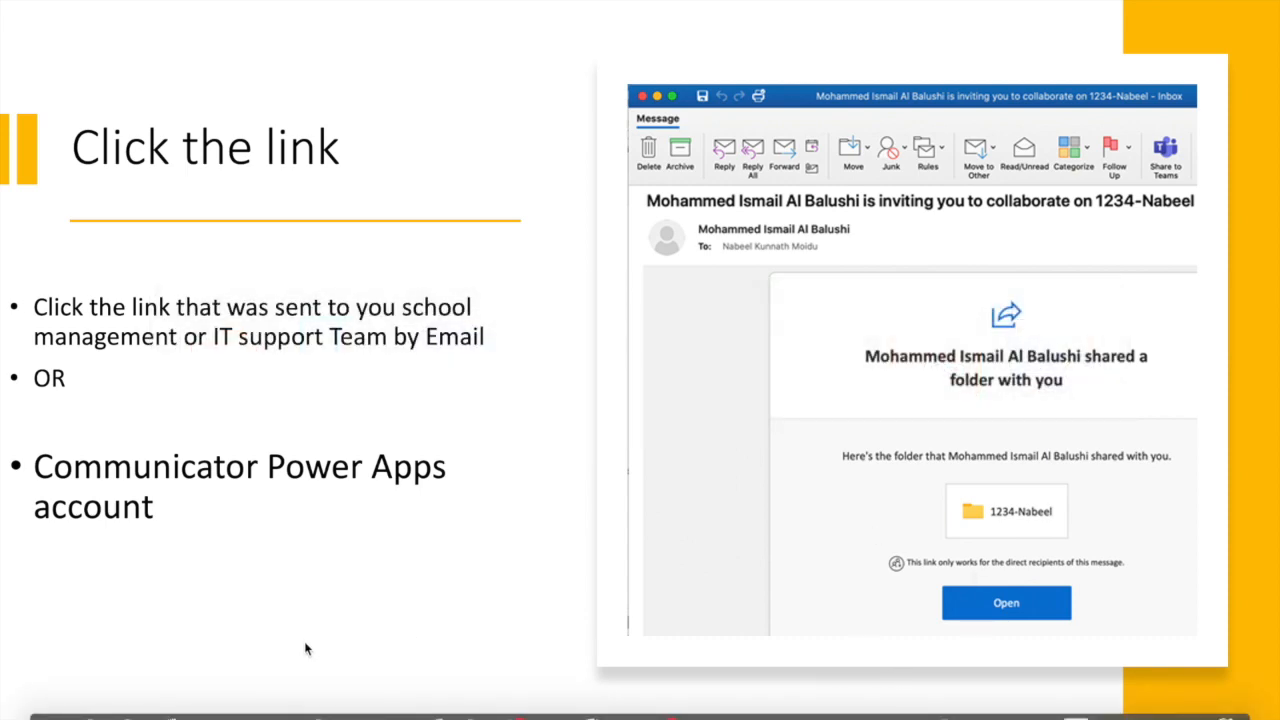
{"action": "left_click", "coordinate": [128, 714]}
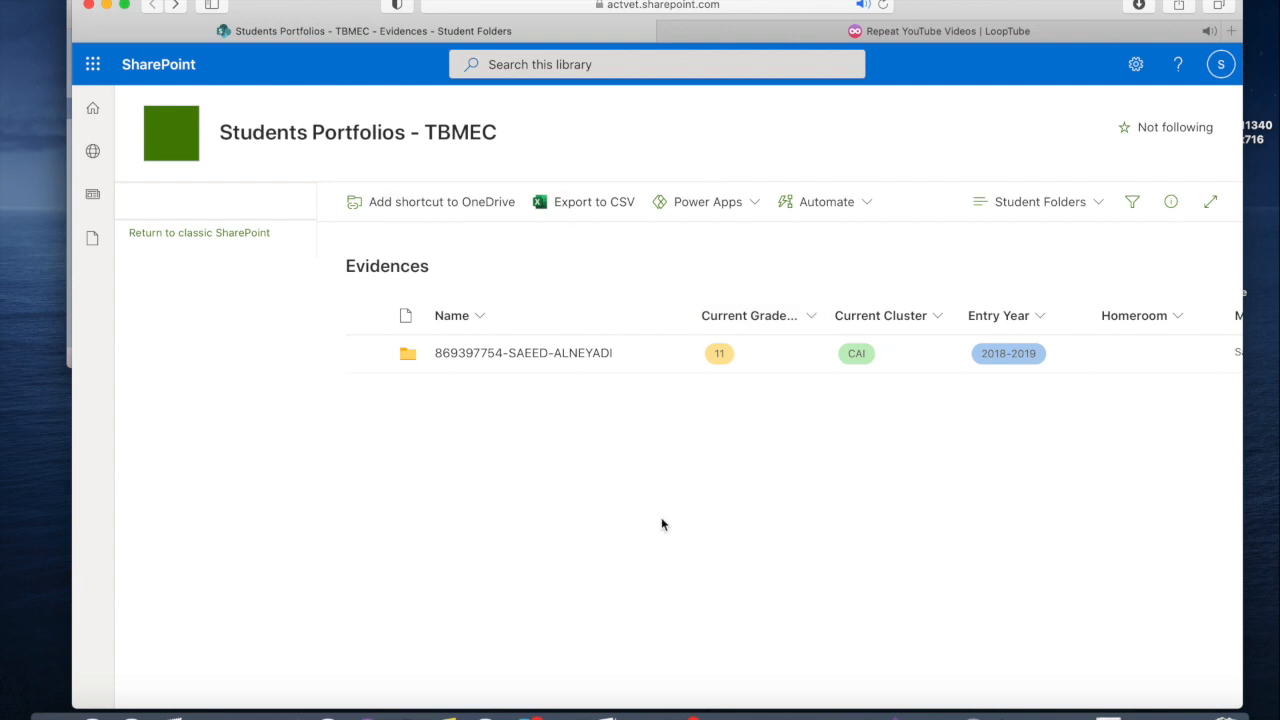
{"action": "left_click", "coordinate": [473, 352]}
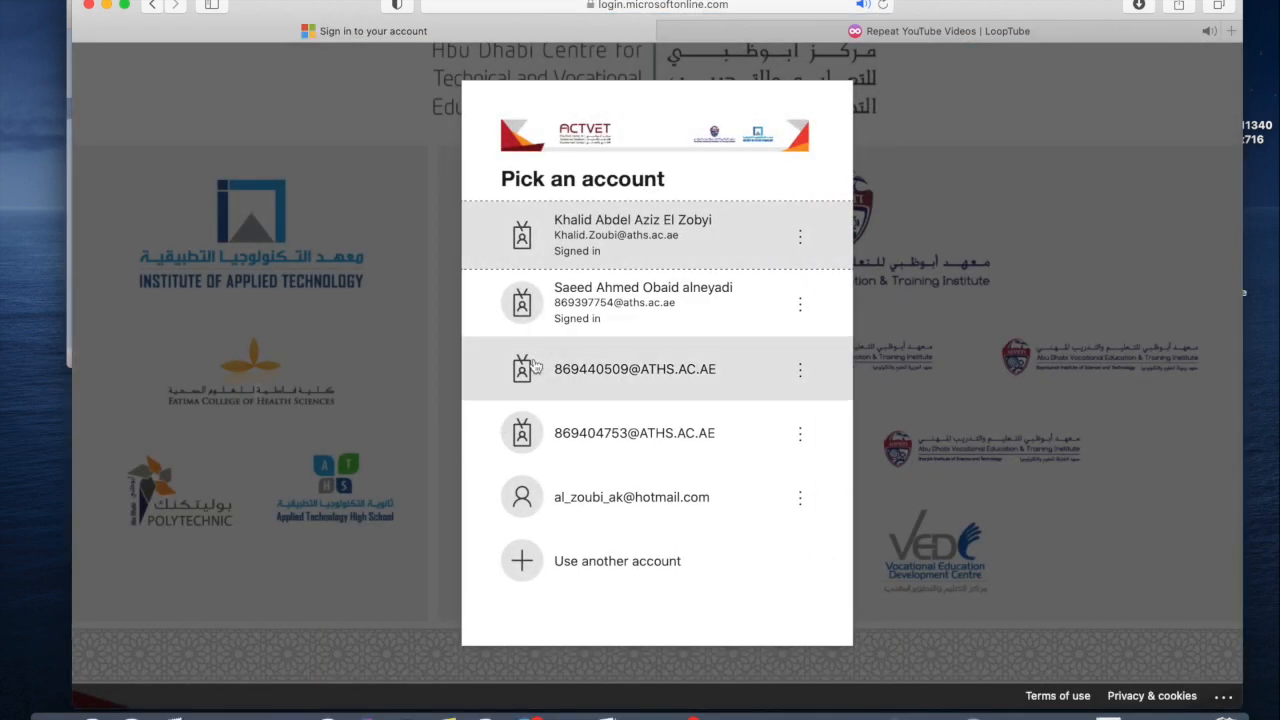
{"action": "left_click", "coordinate": [628, 306]}
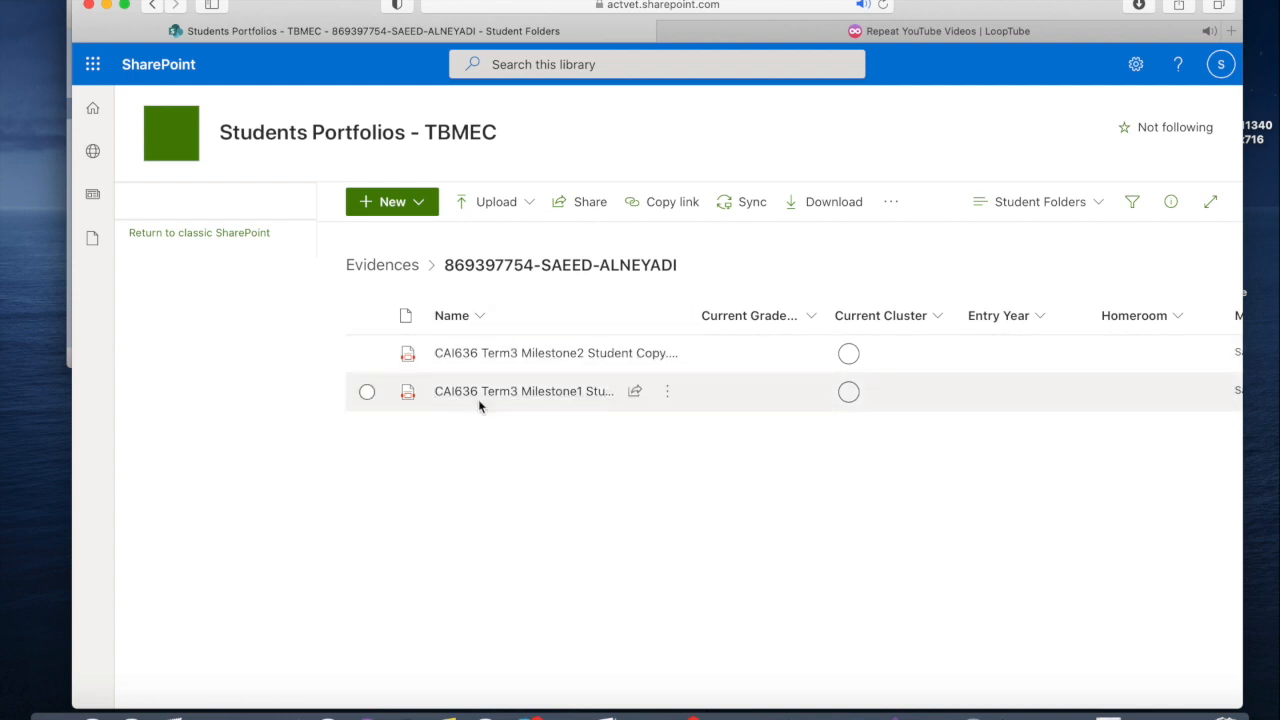
Step: Delete the CAI636 Term3 Milestone1 and Milestone2 Student Copy PDFs from the student's folder
{"action": "left_click", "coordinate": [367, 391]}
{"action": "left_click", "coordinate": [367, 355]}
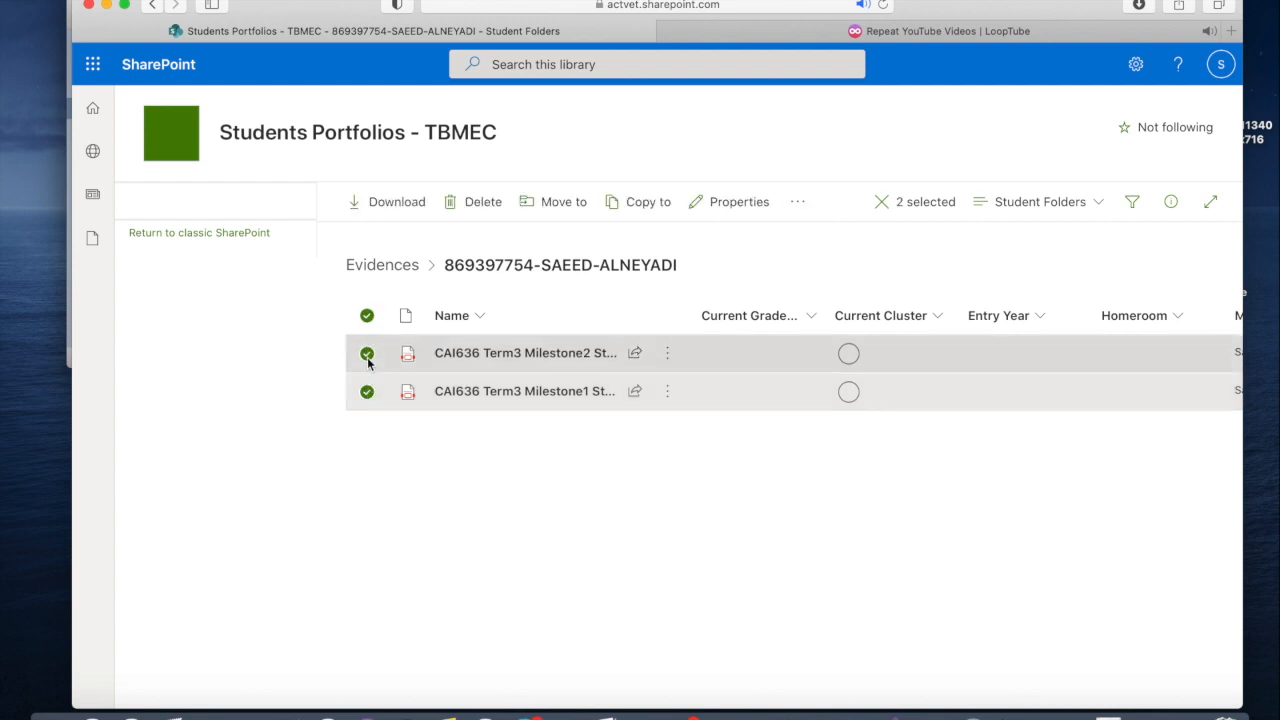
{"action": "mouse_move", "coordinate": [483, 394]}
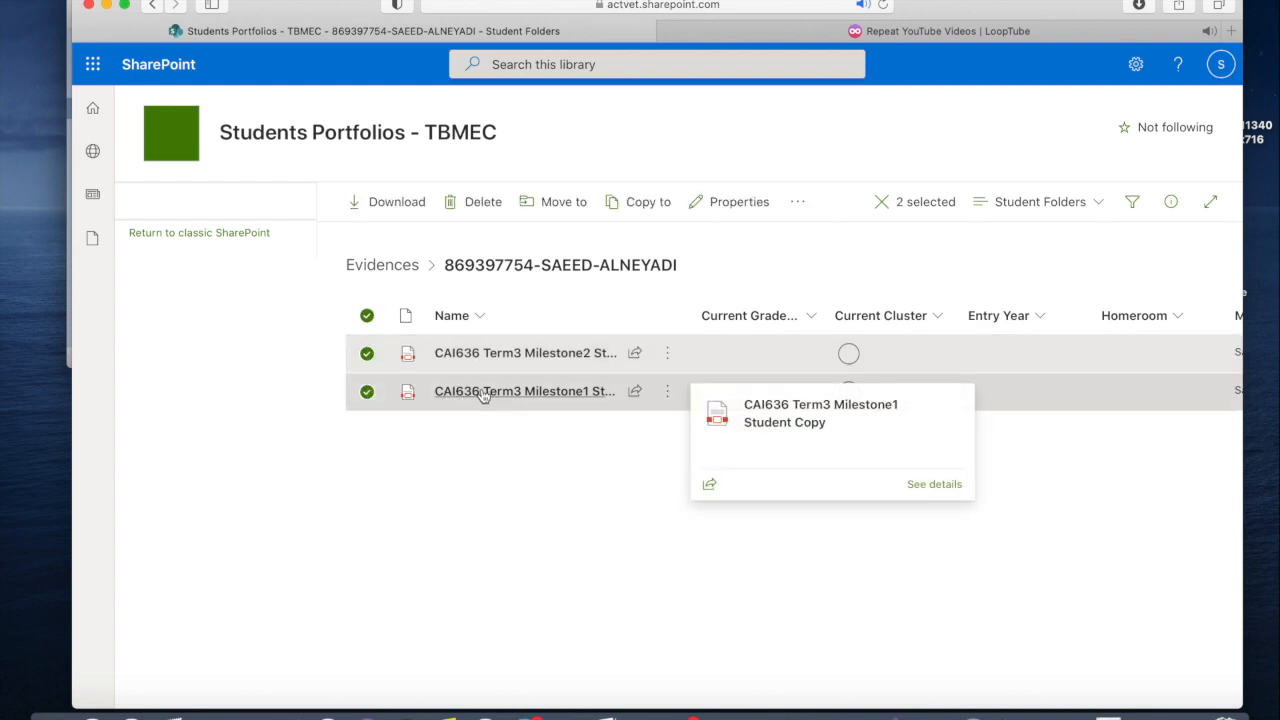
{"action": "left_click", "coordinate": [474, 202]}
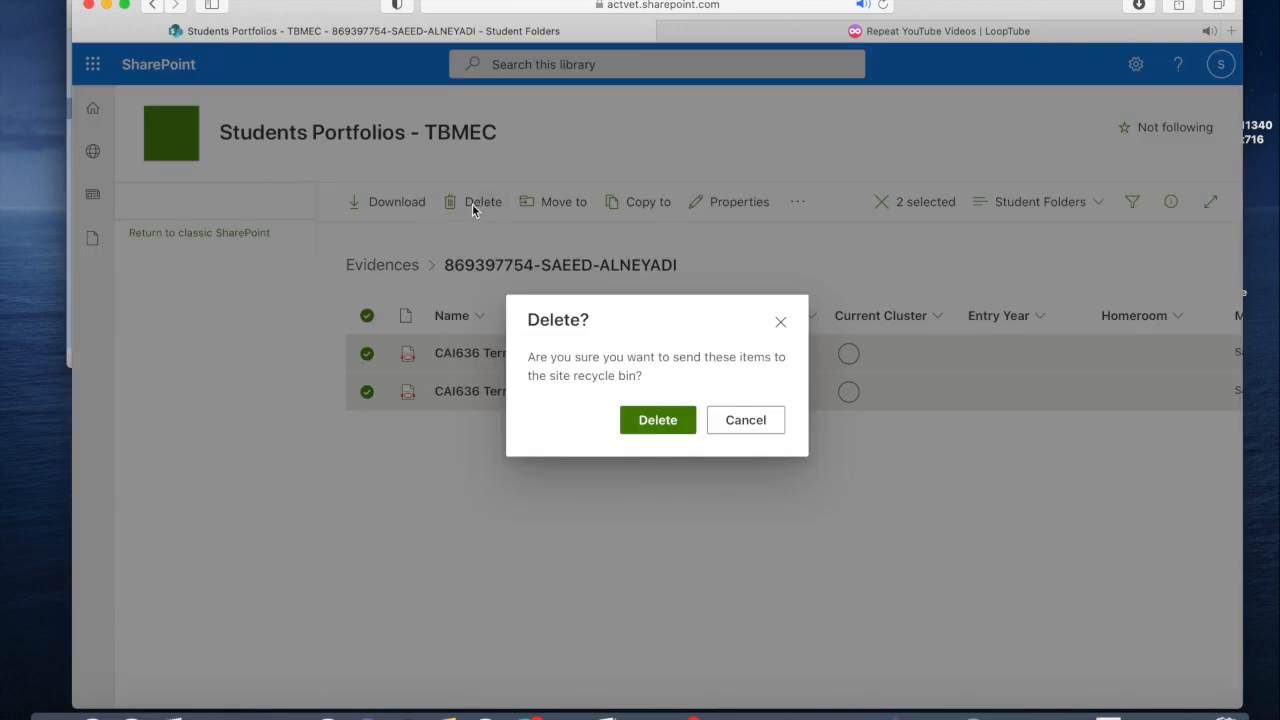
{"action": "left_click", "coordinate": [657, 420]}
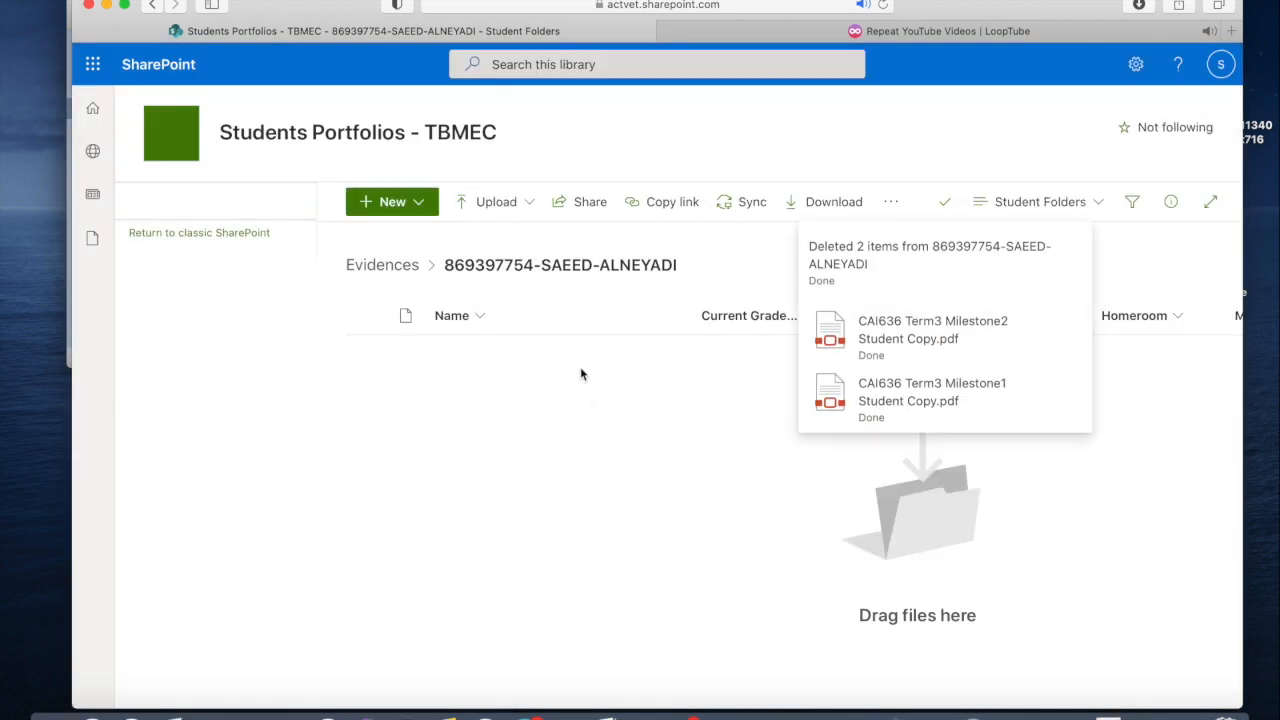
Step: Upload all four CAI633 files from the desktop CSC633 folder to the student's SharePoint folder, and close the CSC633 window
{"action": "key", "text": "F11"}
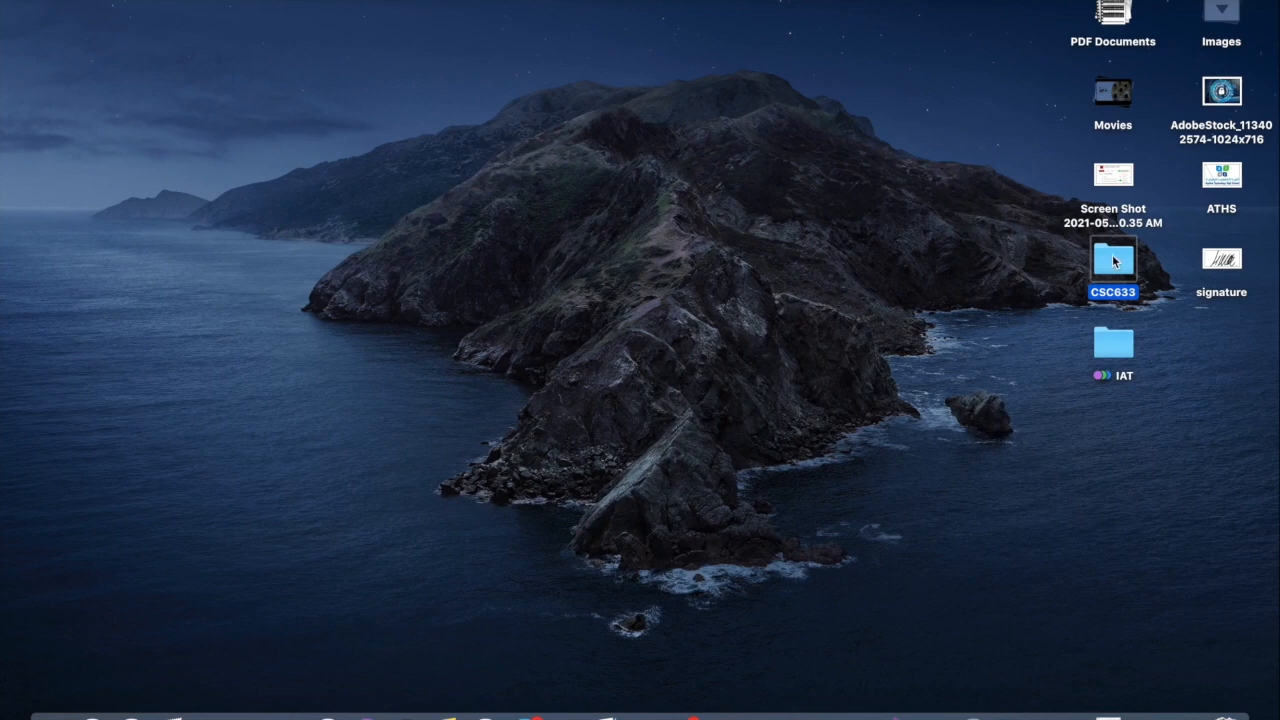
{"action": "double_click", "coordinate": [1115, 262]}
{"action": "left_click", "coordinate": [462, 128]}
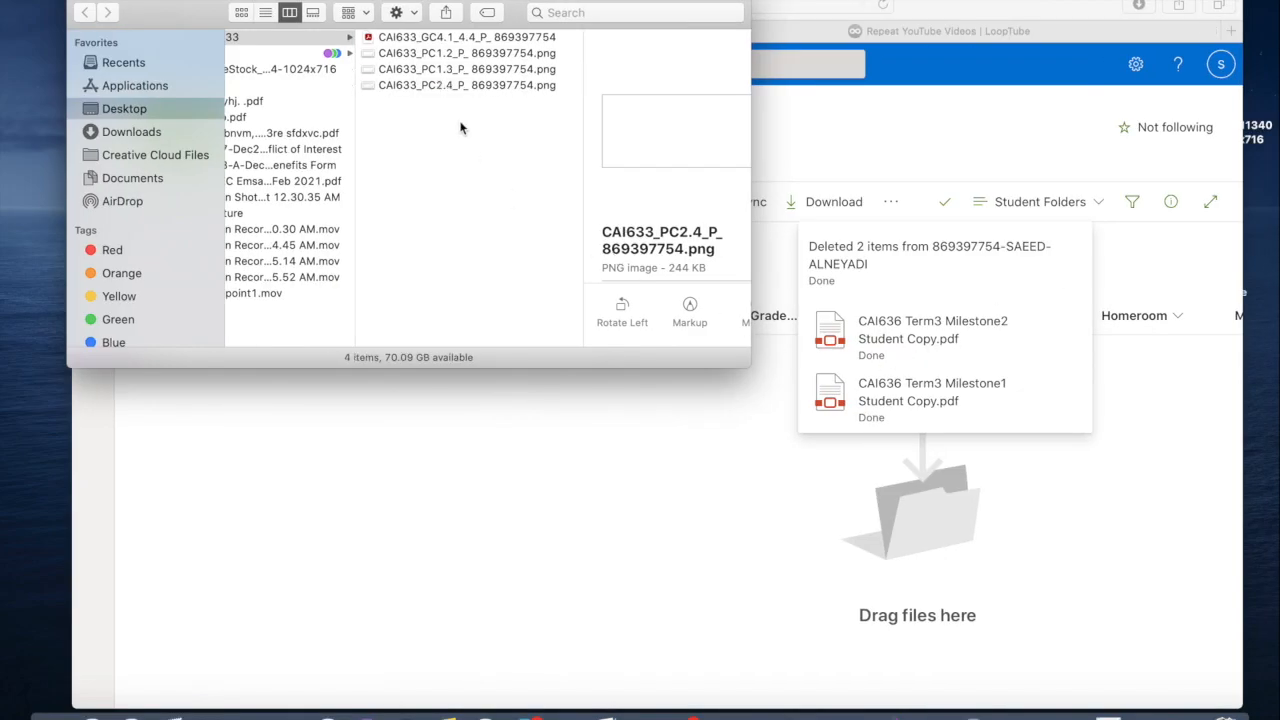
{"action": "key", "text": "super+a"}
{"action": "left_click_drag", "start_coordinate": [475, 1], "coordinate": [246, 254]}
{"action": "left_click_drag", "start_coordinate": [258, 334], "coordinate": [639, 426]}
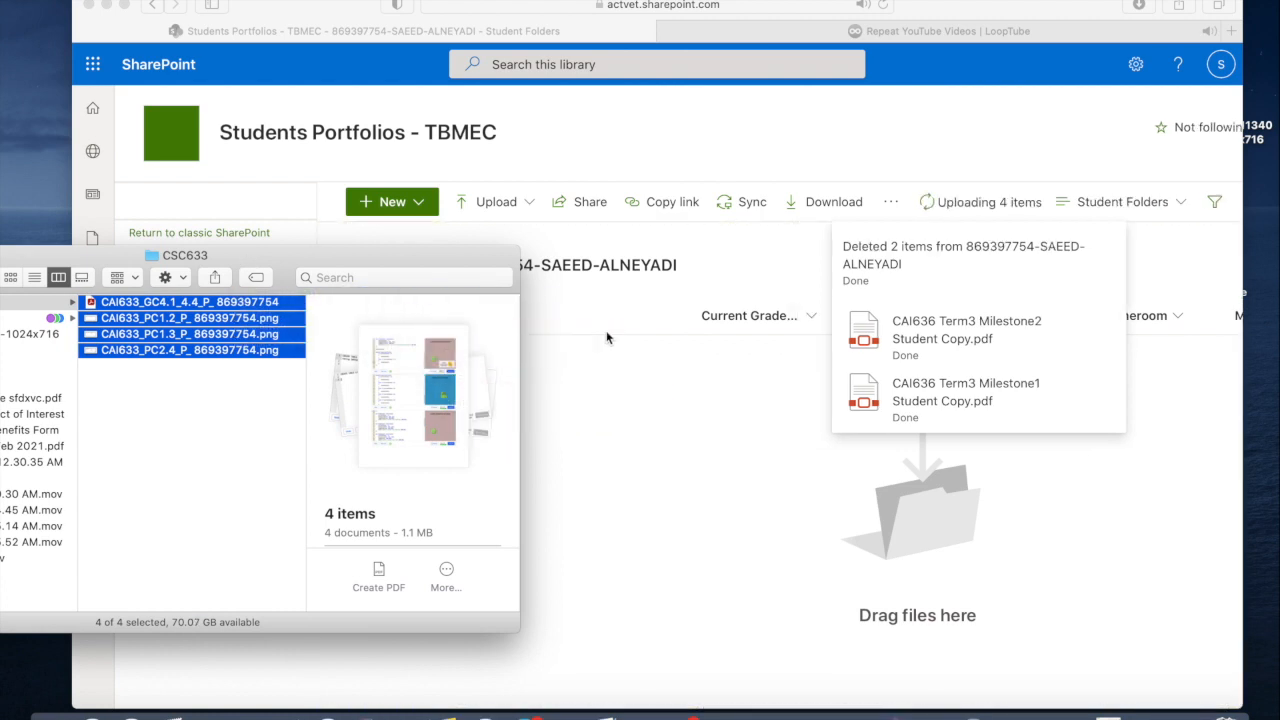
{"action": "left_click_drag", "start_coordinate": [452, 257], "coordinate": [822, 304]}
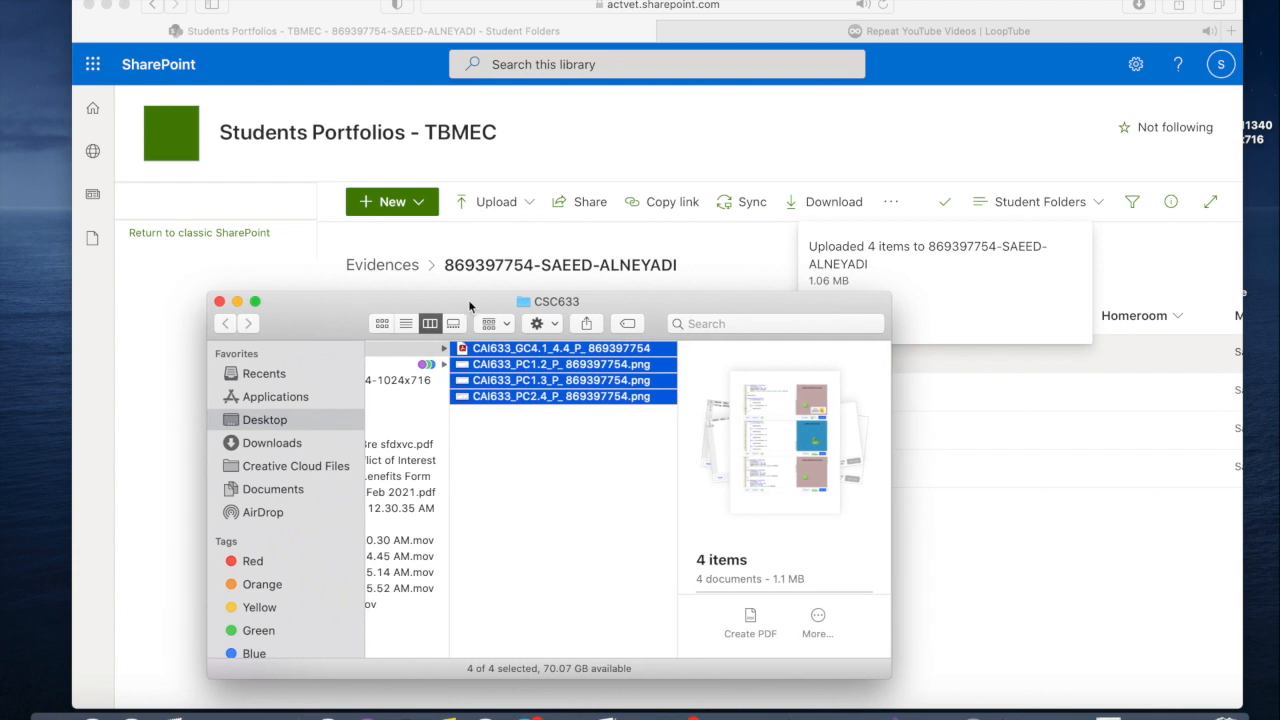
{"action": "left_click", "coordinate": [220, 302]}
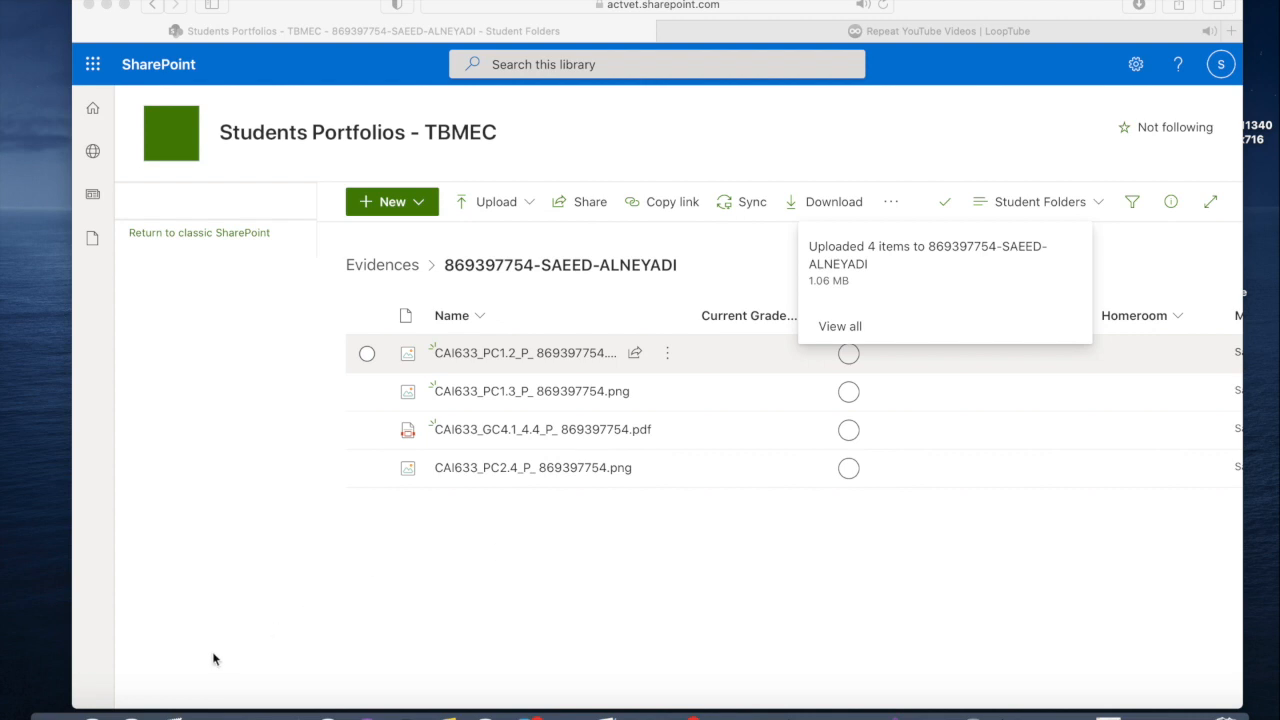
Step: Switch to the PowerPoint slide show and go through the slides on uploading assignments, tagging assignments and the fields to tag
{"action": "left_click", "coordinate": [852, 712]}
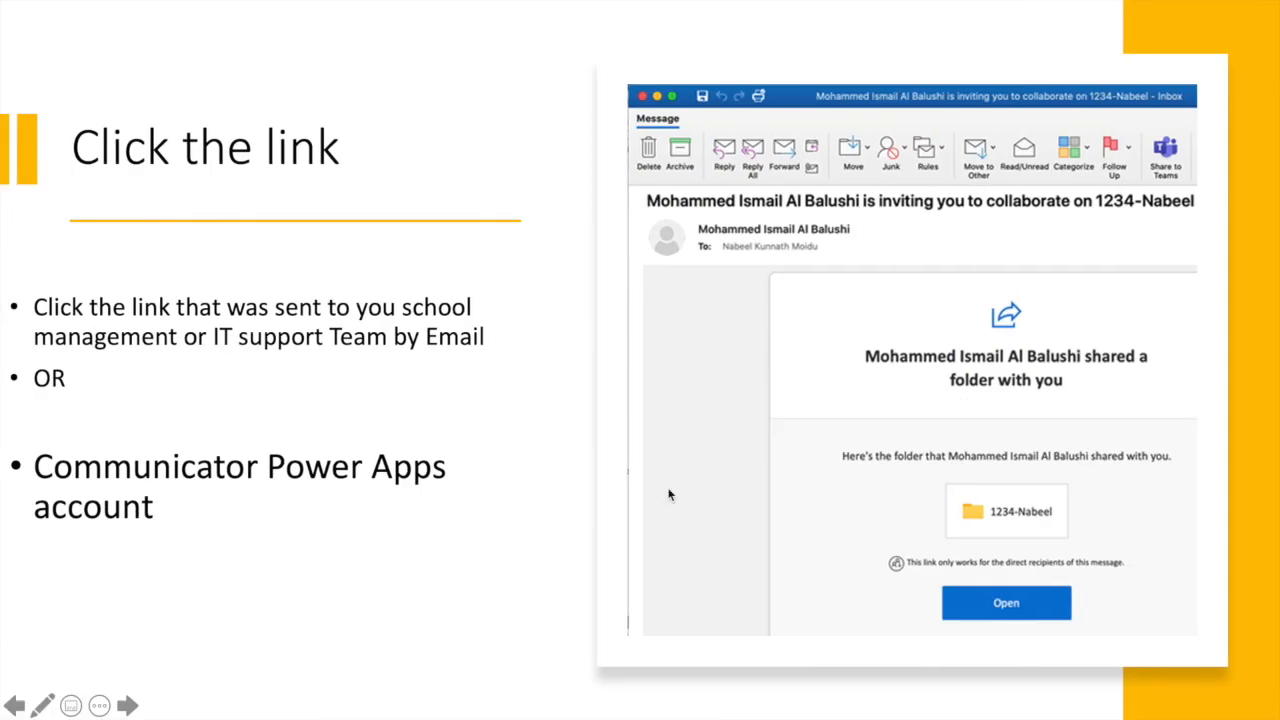
{"action": "left_click", "coordinate": [410, 424]}
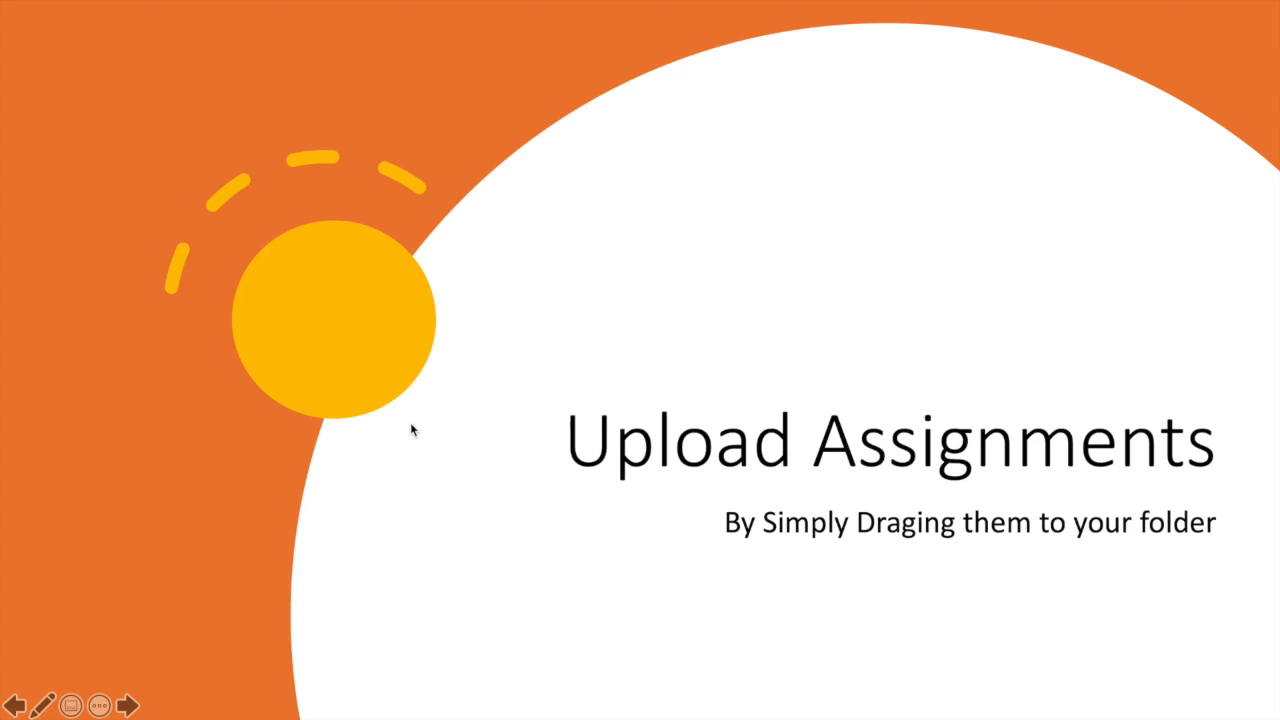
{"action": "left_click", "coordinate": [736, 395]}
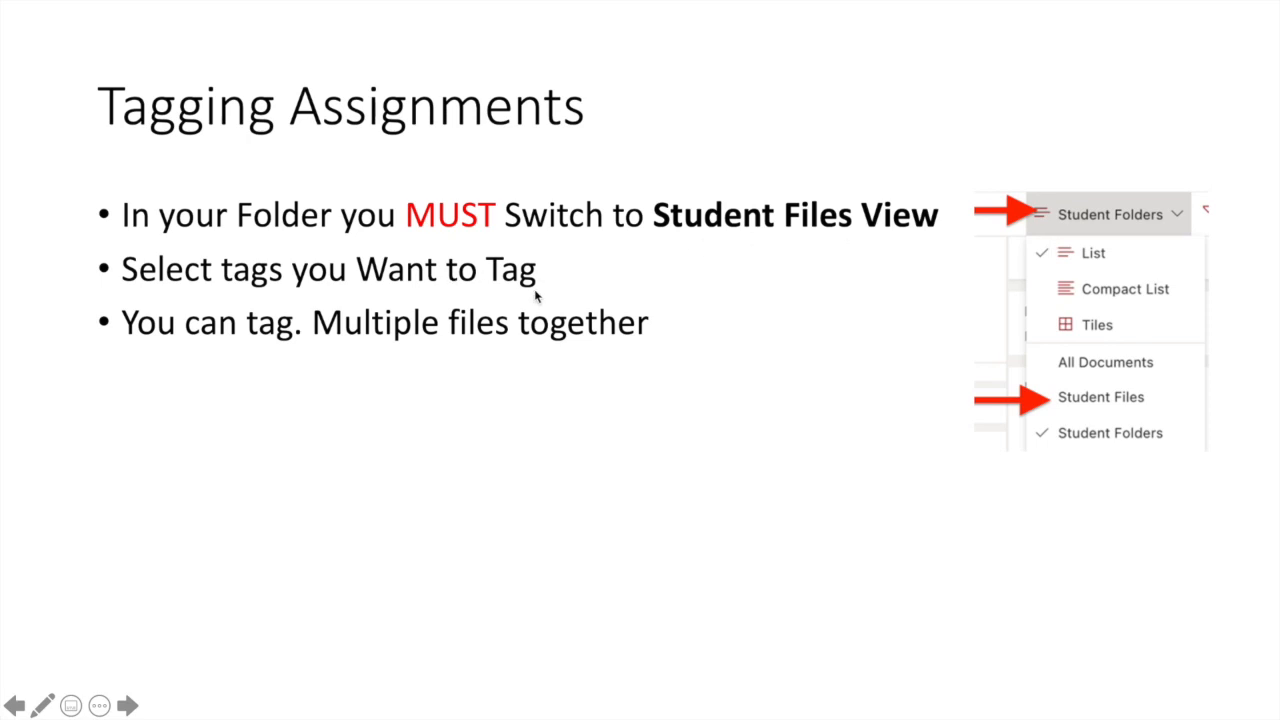
{"action": "key", "text": "Right"}
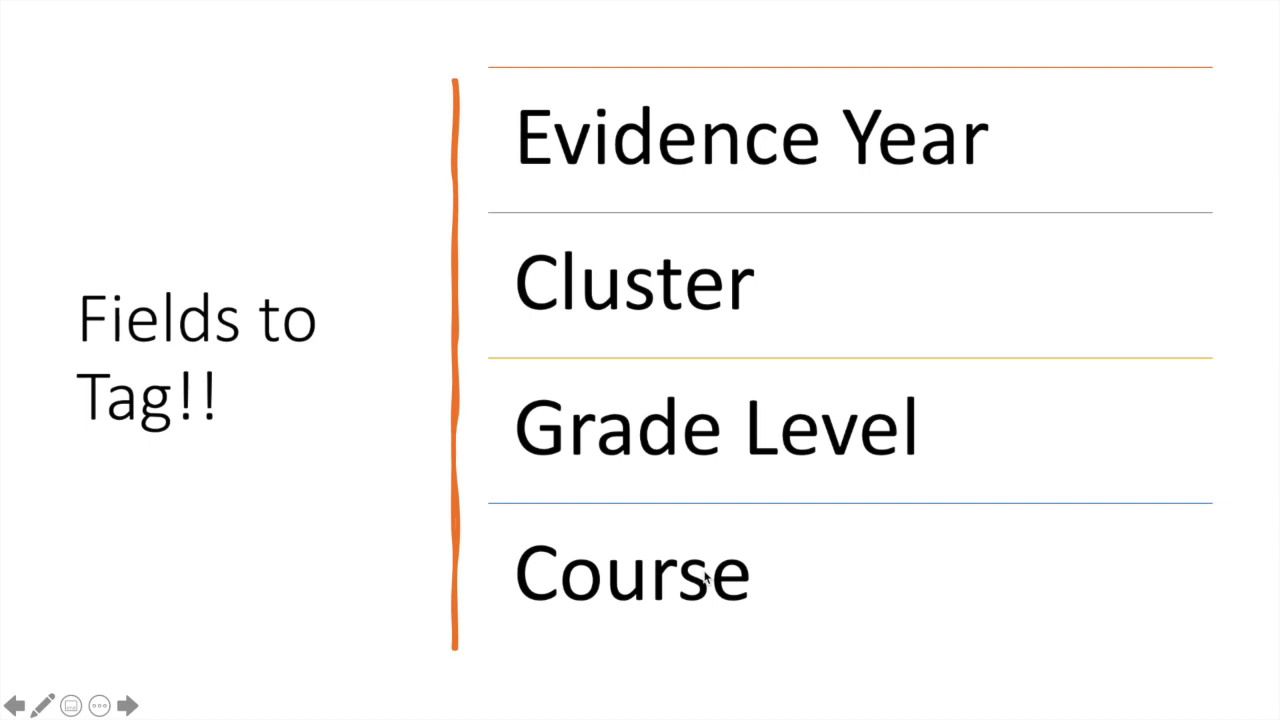
Step: Switch to the student's SharePoint folder in Safari, show it in the Student Files view and widen the window to include the Course column
{"action": "key", "text": "super+Tab"}
{"action": "key", "text": "super+Tab"}
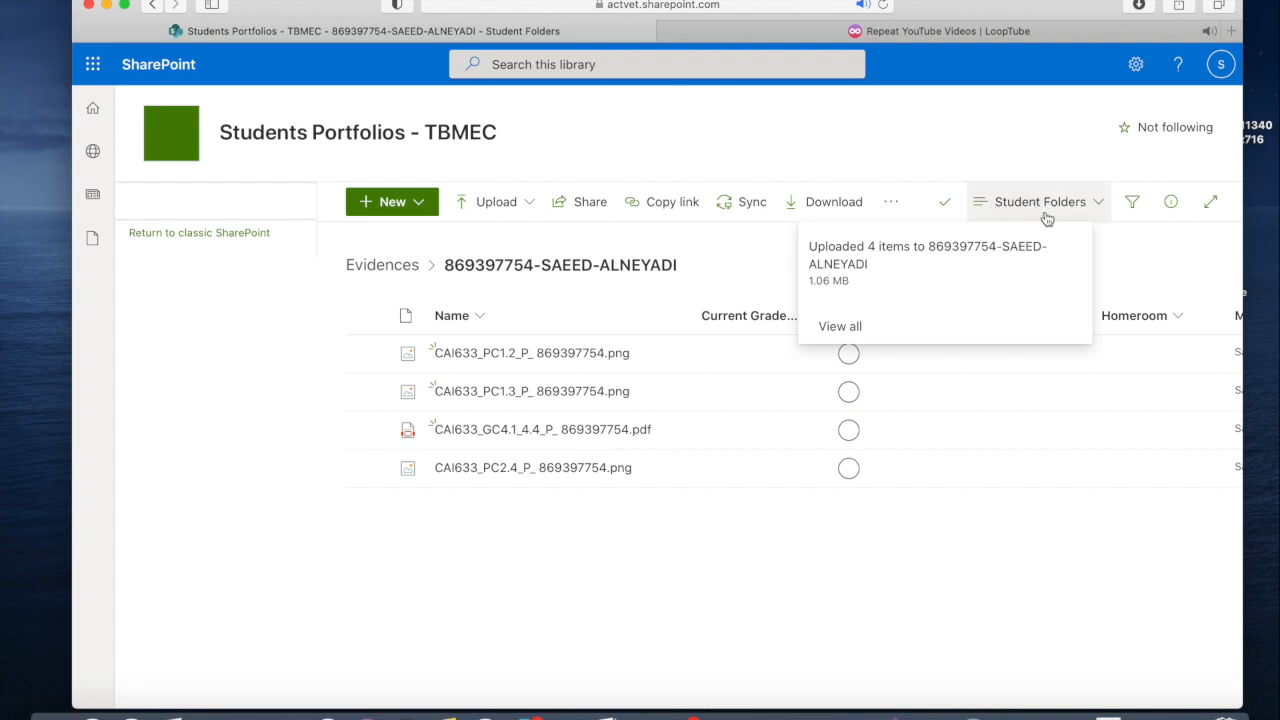
{"action": "left_click", "coordinate": [1100, 205]}
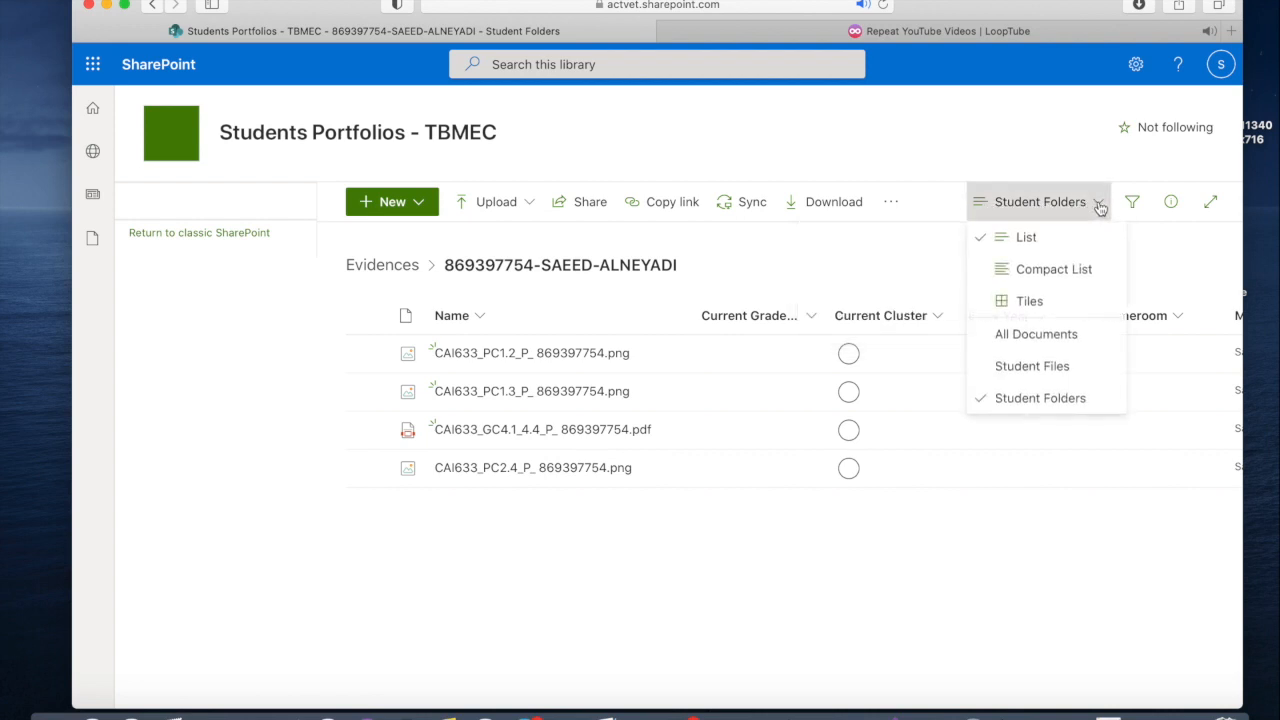
{"action": "left_click", "coordinate": [1047, 368]}
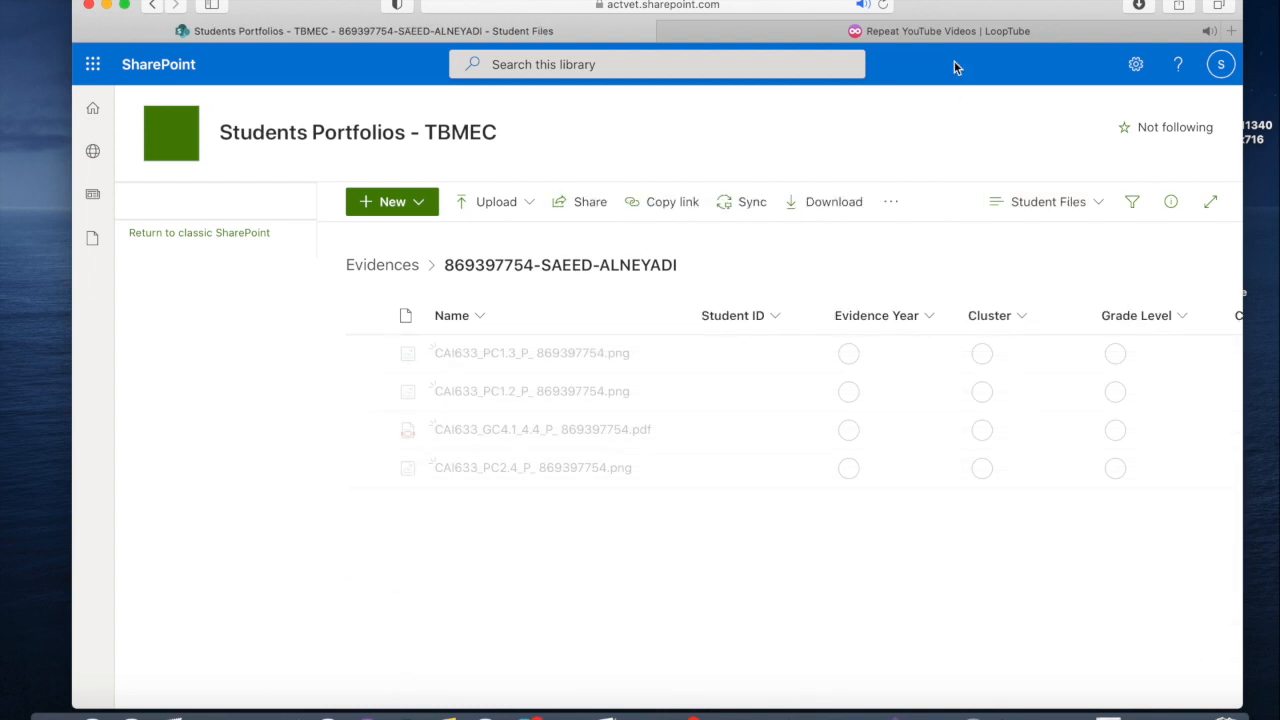
{"action": "left_click_drag", "start_coordinate": [948, 10], "coordinate": [876, 10]}
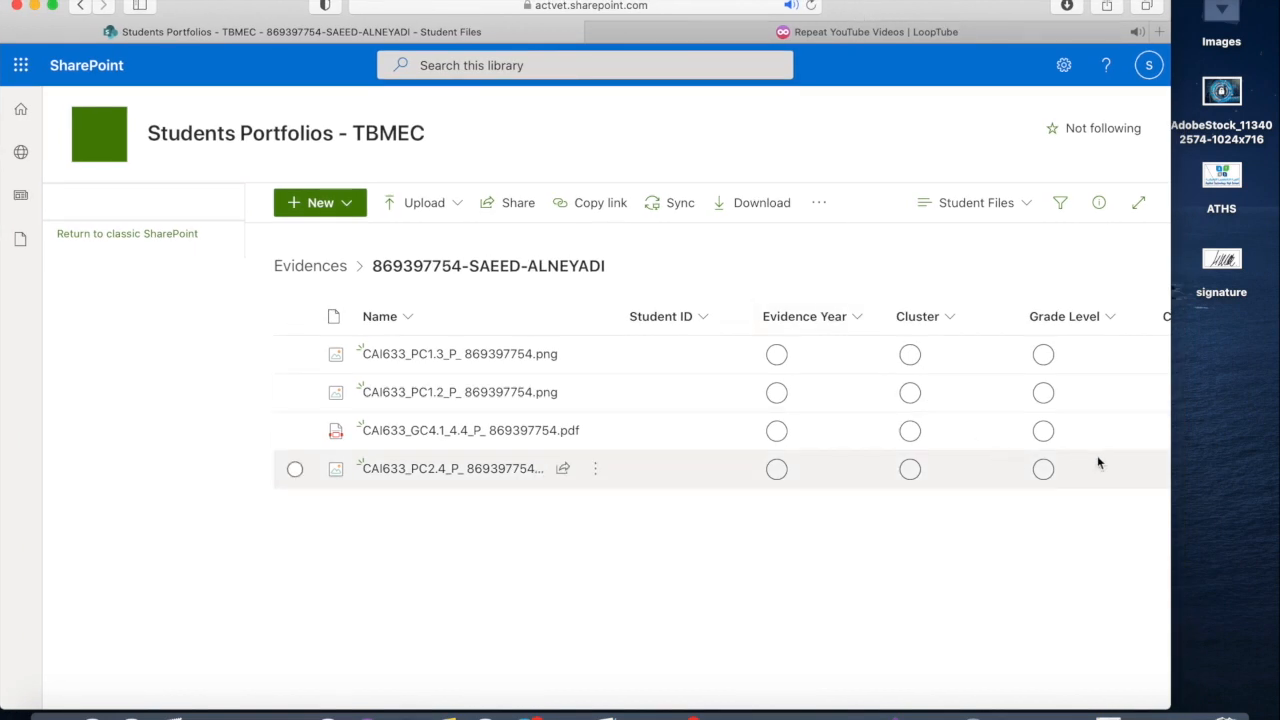
{"action": "left_click_drag", "start_coordinate": [1170, 511], "coordinate": [1266, 513]}
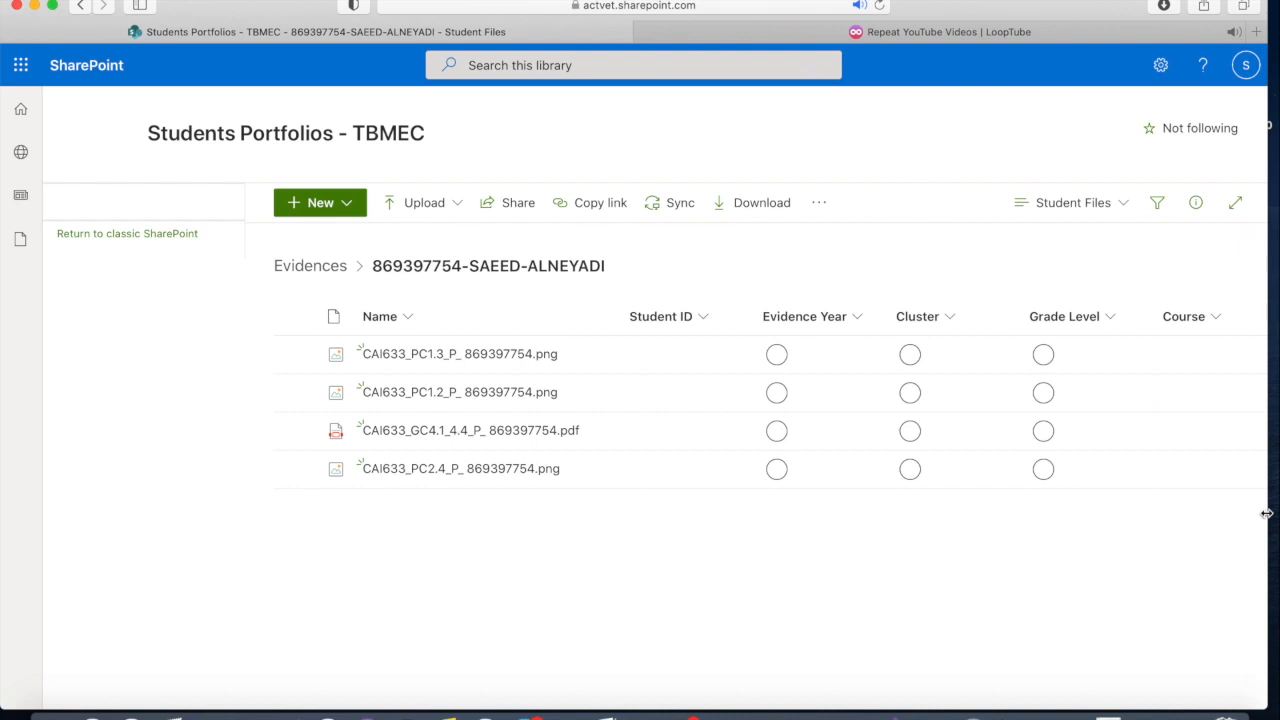
Step: Open the details pane and select all four CAI633 files for bulk editing of their properties
{"action": "left_click", "coordinate": [1196, 204]}
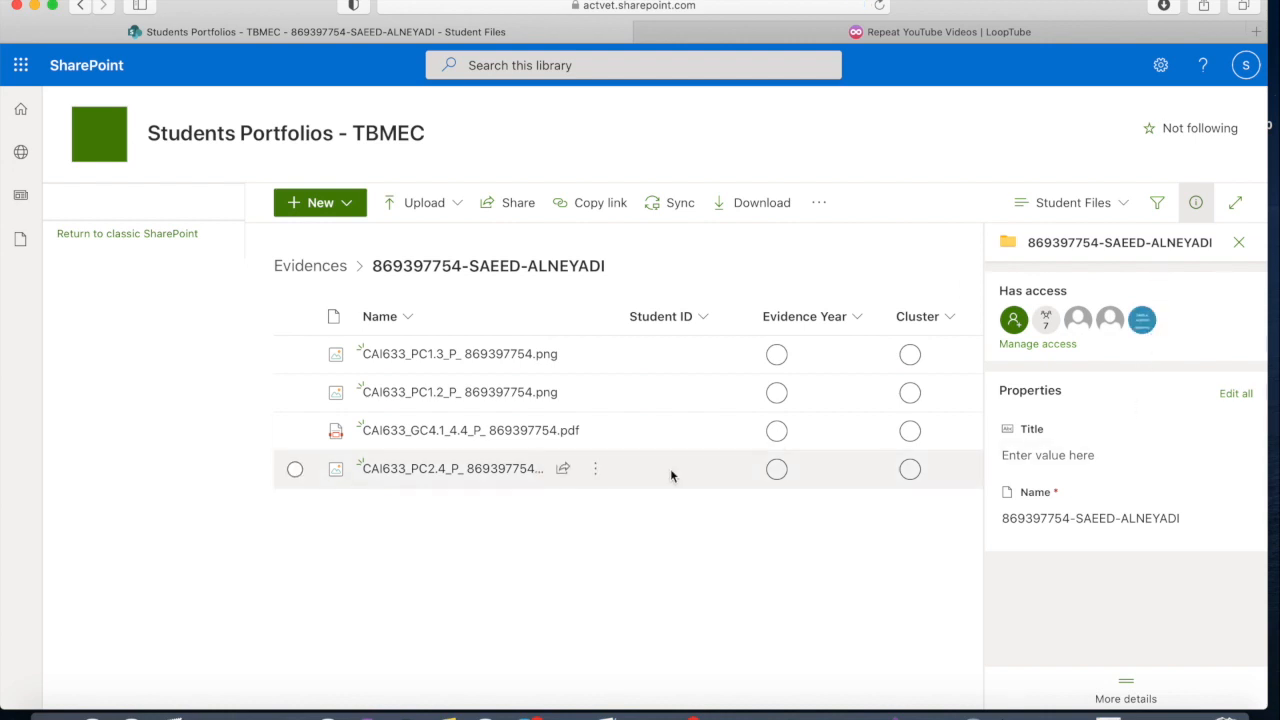
{"action": "left_click", "coordinate": [295, 354]}
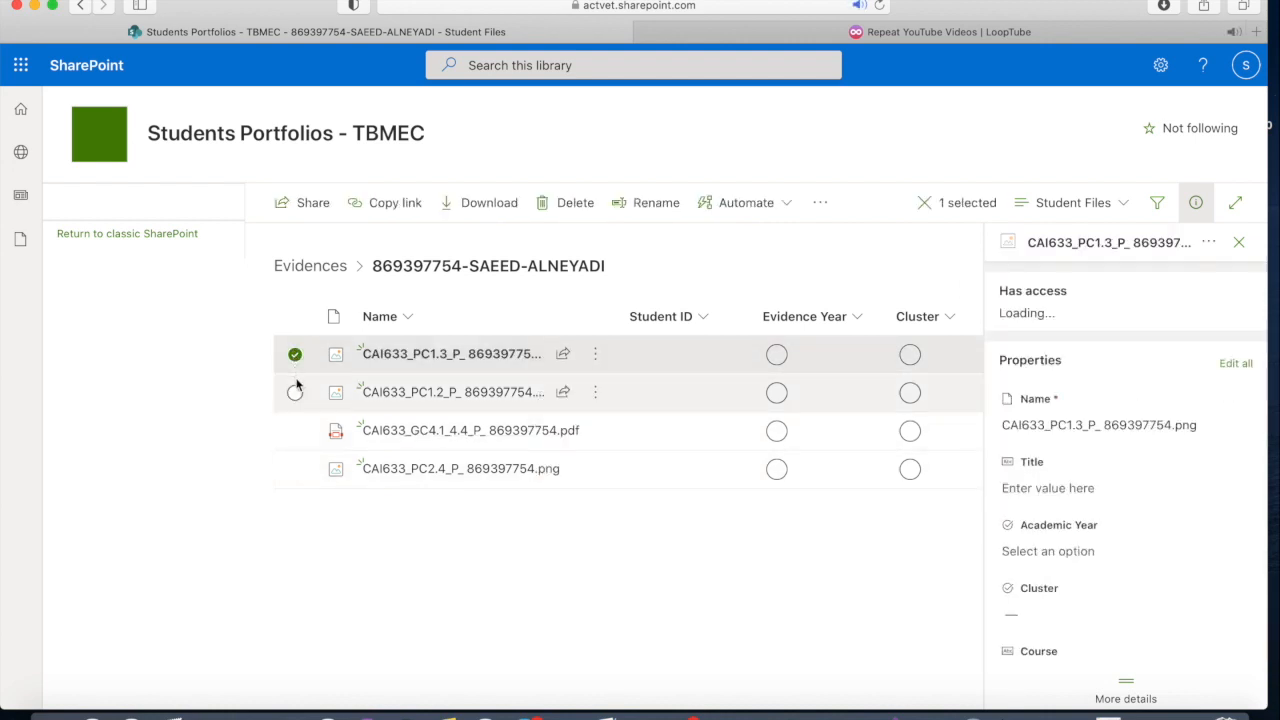
{"action": "left_click", "coordinate": [295, 392]}
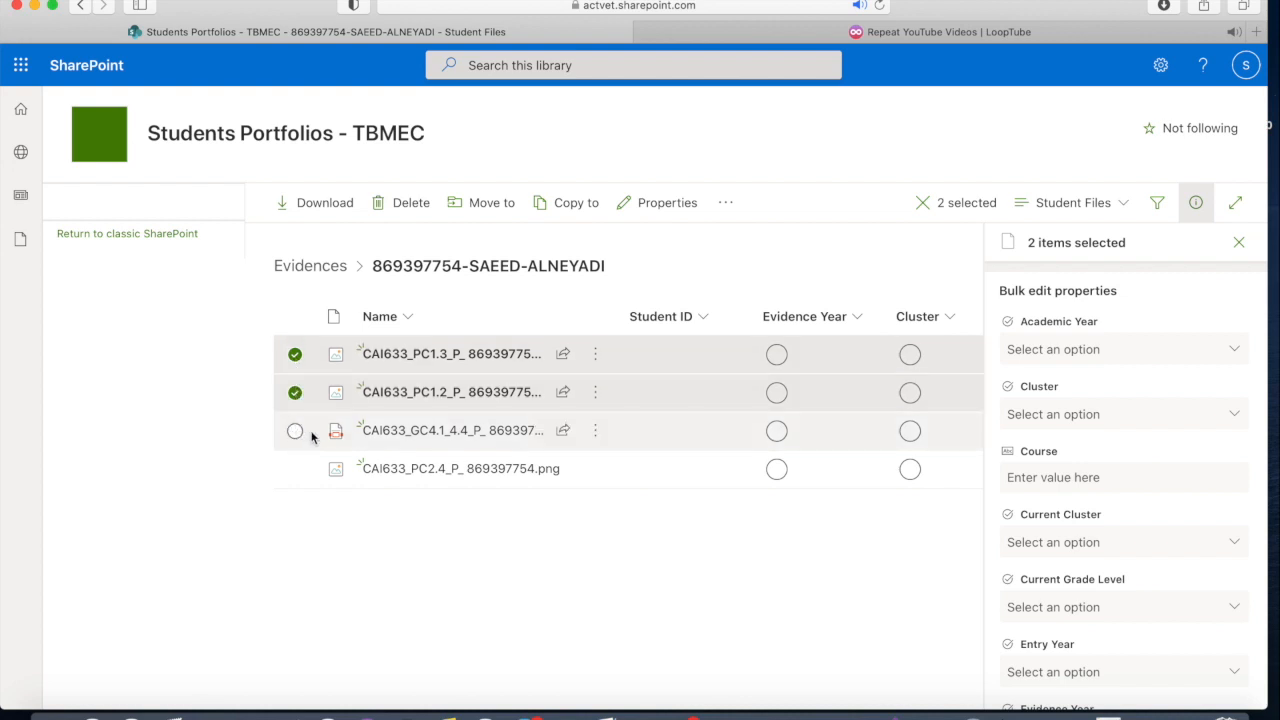
{"action": "mouse_move", "coordinate": [385, 362]}
{"action": "left_click", "coordinate": [295, 430]}
{"action": "left_click", "coordinate": [295, 468]}
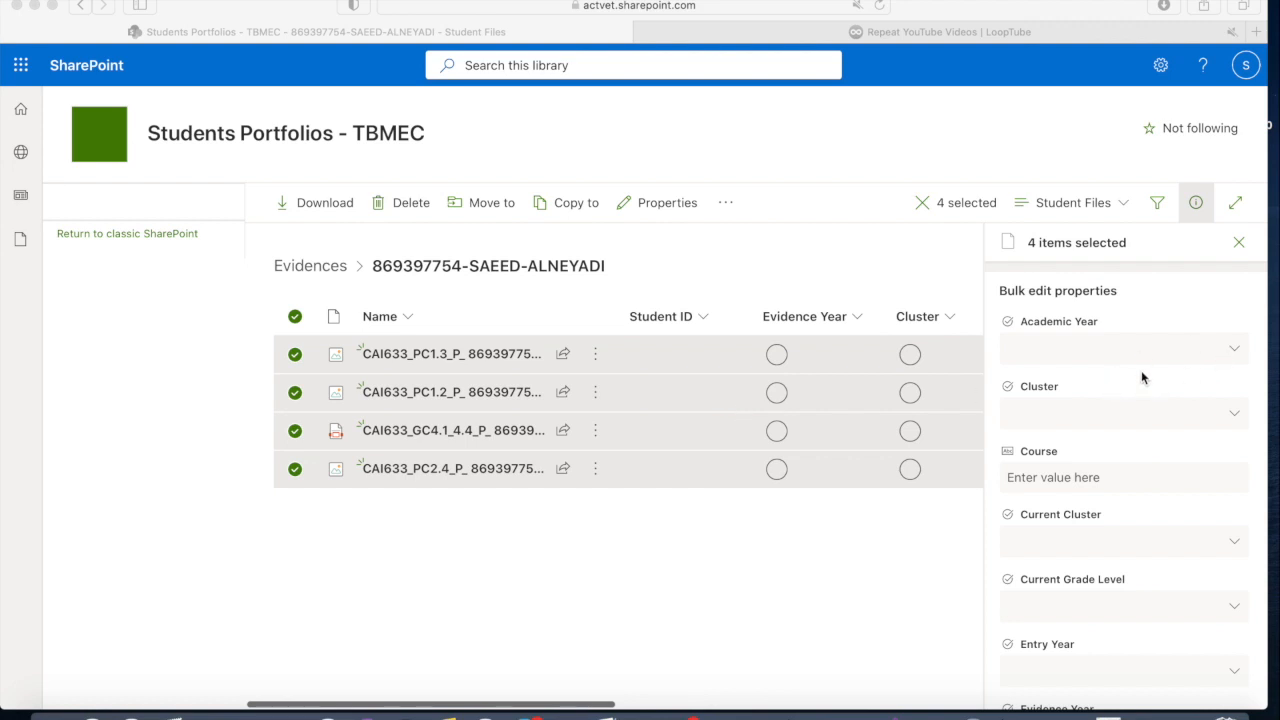
Step: Look through the bulk edit property fields to locate Cluster, Course, Evidence Year and Grade Level
{"action": "scroll", "coordinate": [1145, 465], "scroll_direction": "down", "scroll_amount": 1}
{"action": "scroll", "coordinate": [1146, 467], "scroll_direction": "down", "scroll_amount": 1}
{"action": "scroll", "coordinate": [1146, 467], "scroll_direction": "up", "scroll_amount": 1}
{"action": "scroll", "coordinate": [1146, 467], "scroll_direction": "down", "scroll_amount": 1}
{"action": "scroll", "coordinate": [1146, 467], "scroll_direction": "up", "scroll_amount": 1}
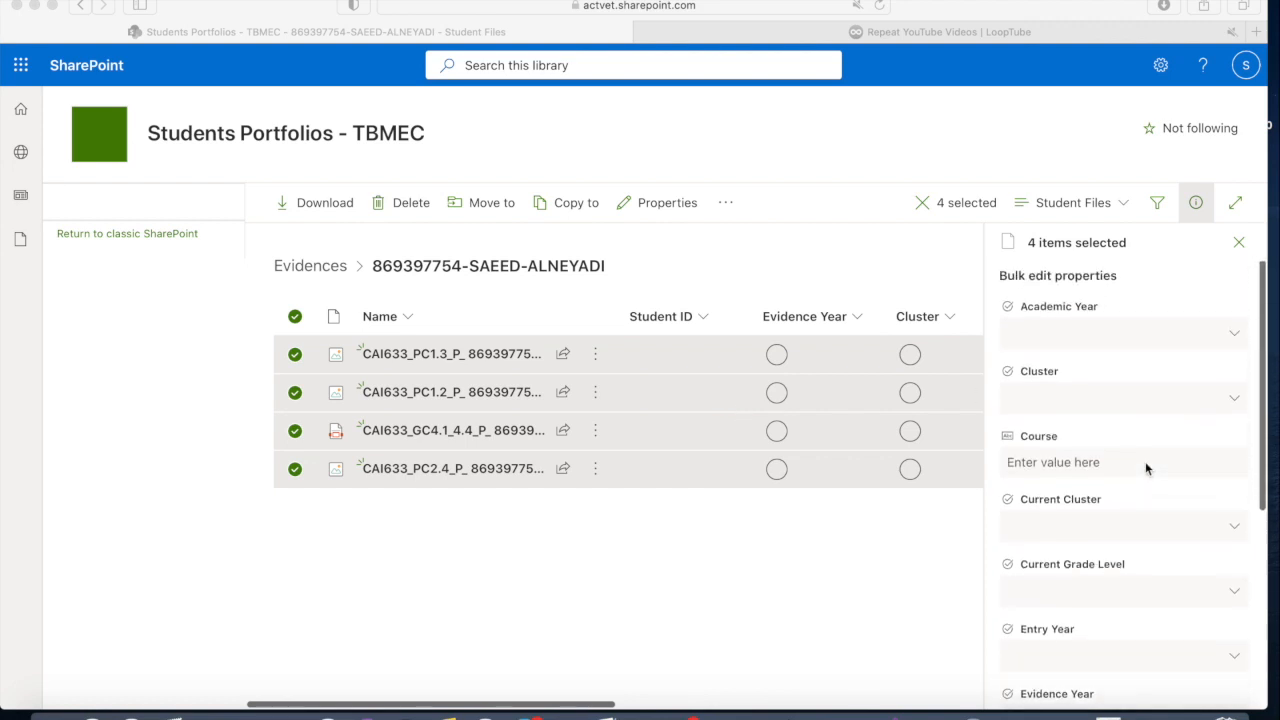
{"action": "scroll", "coordinate": [1145, 461], "scroll_direction": "up", "scroll_amount": 1}
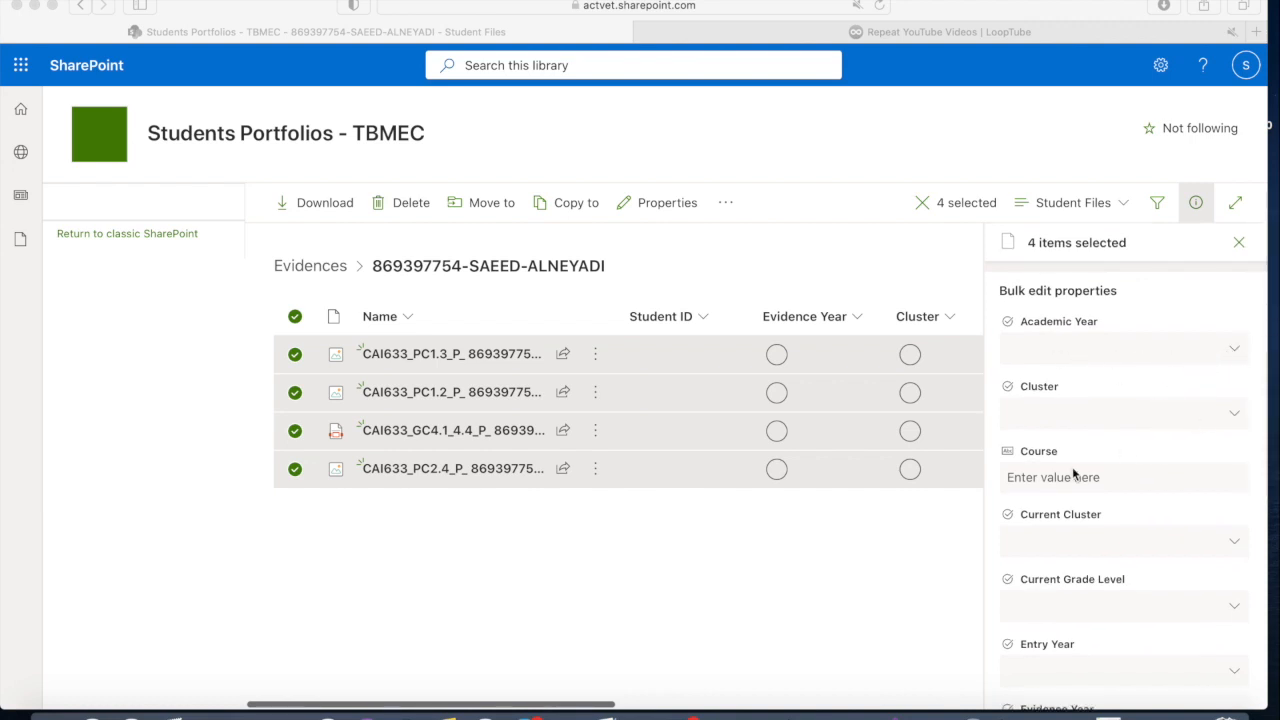
{"action": "scroll", "coordinate": [1073, 548], "scroll_direction": "down", "scroll_amount": 2}
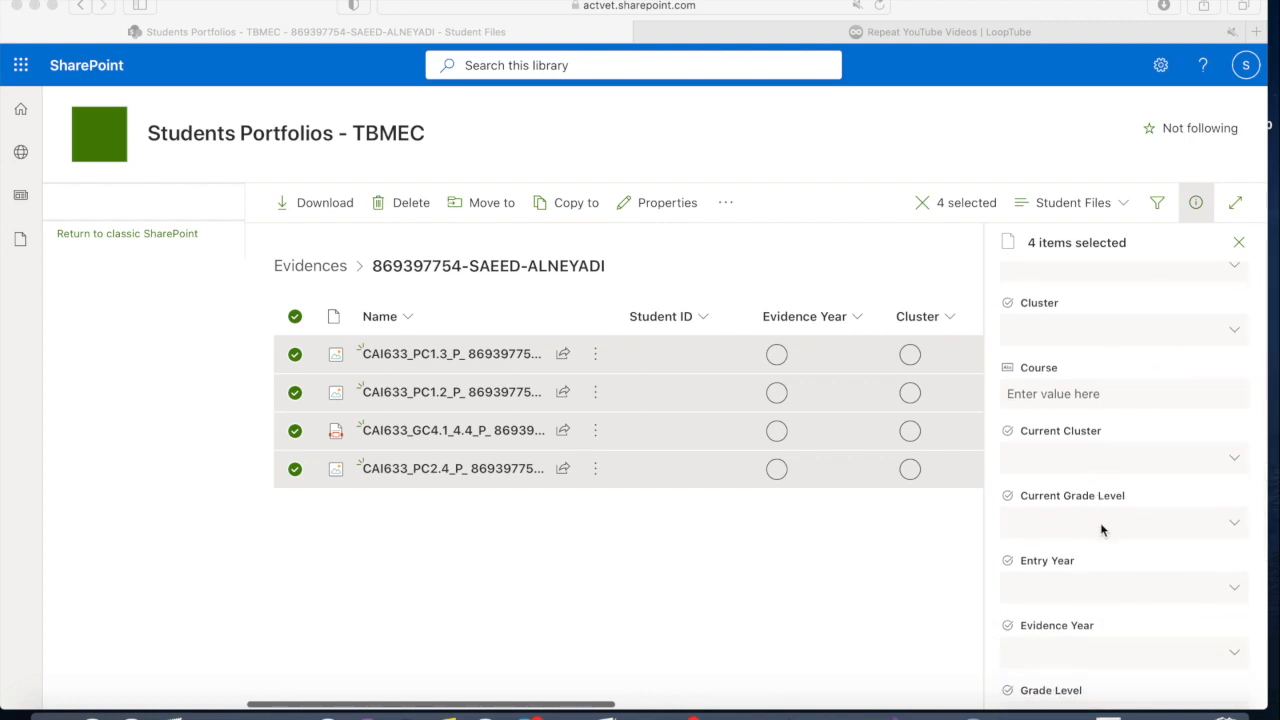
{"action": "scroll", "coordinate": [1100, 528], "scroll_direction": "down", "scroll_amount": 1}
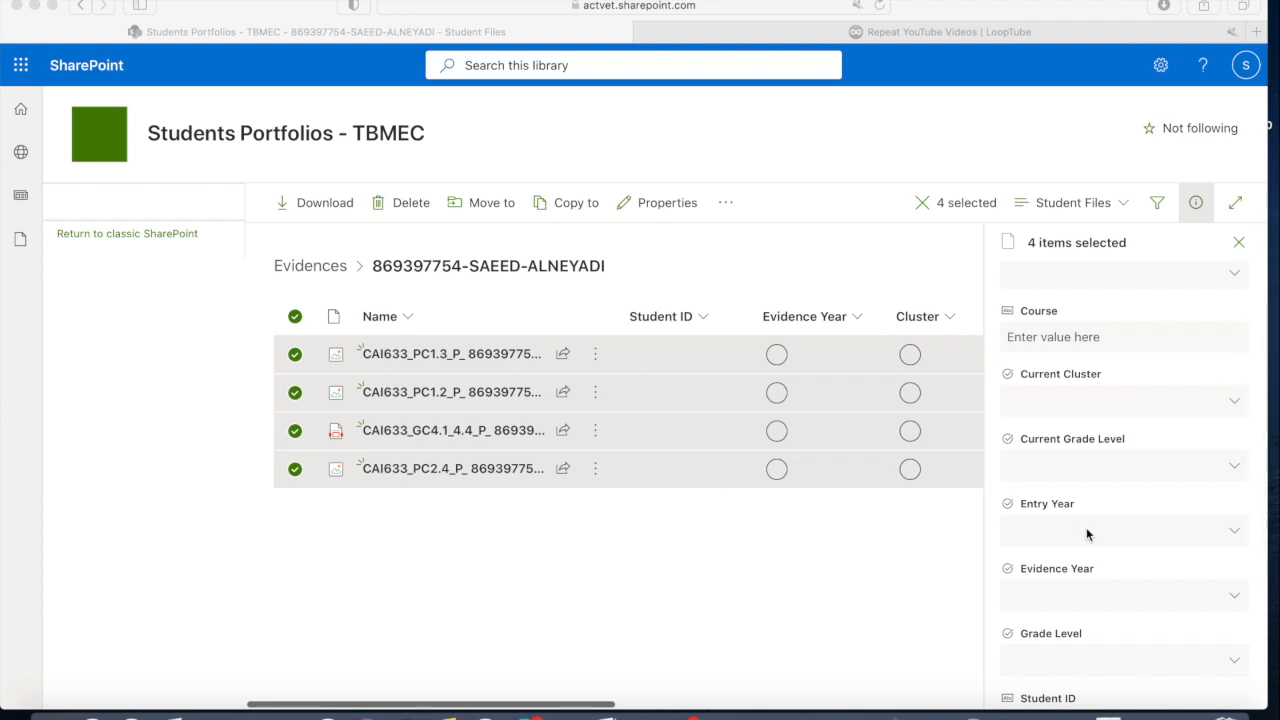
{"action": "scroll", "coordinate": [1086, 527], "scroll_direction": "down", "scroll_amount": 1}
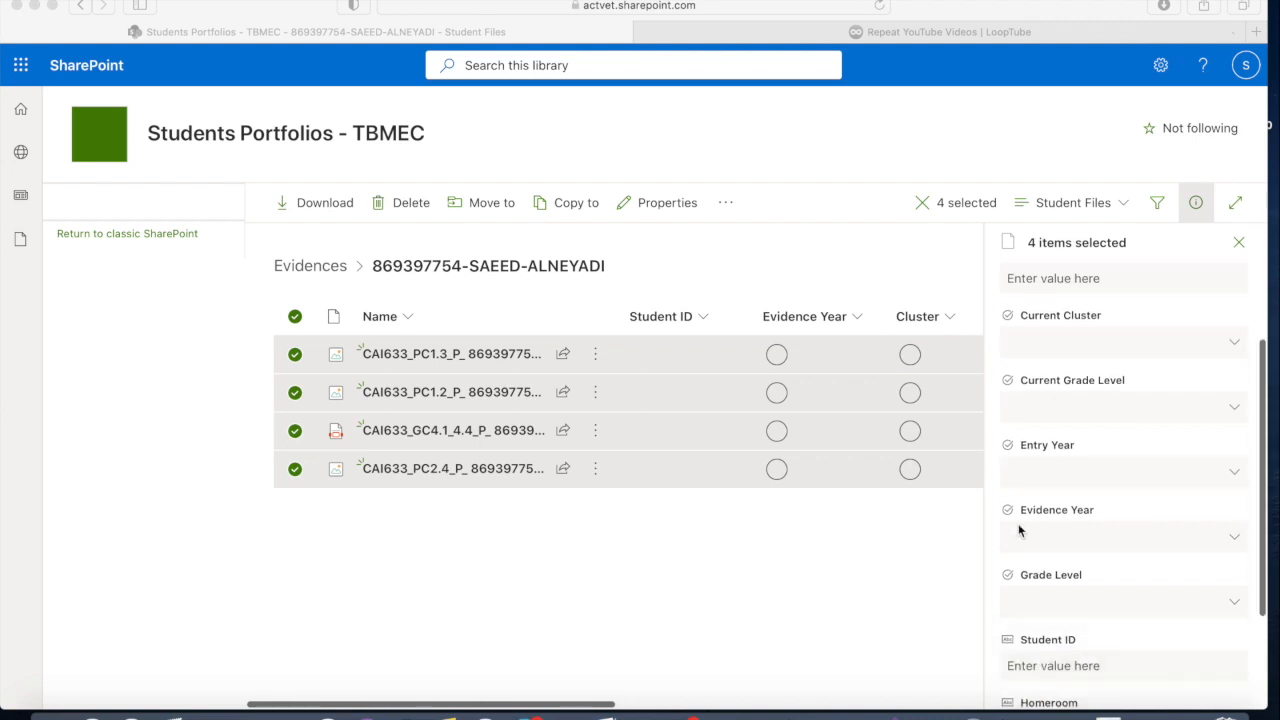
{"action": "scroll", "coordinate": [1069, 534], "scroll_direction": "down", "scroll_amount": 1}
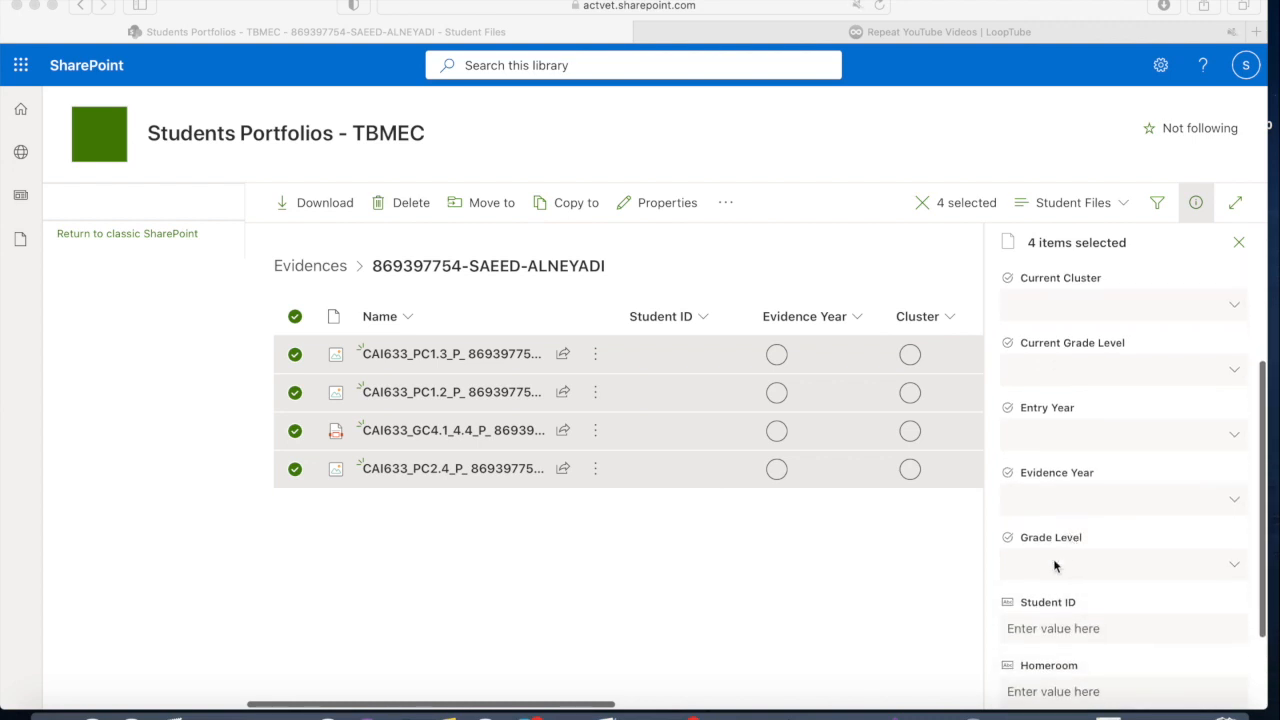
{"action": "scroll", "coordinate": [1062, 571], "scroll_direction": "up", "scroll_amount": 5}
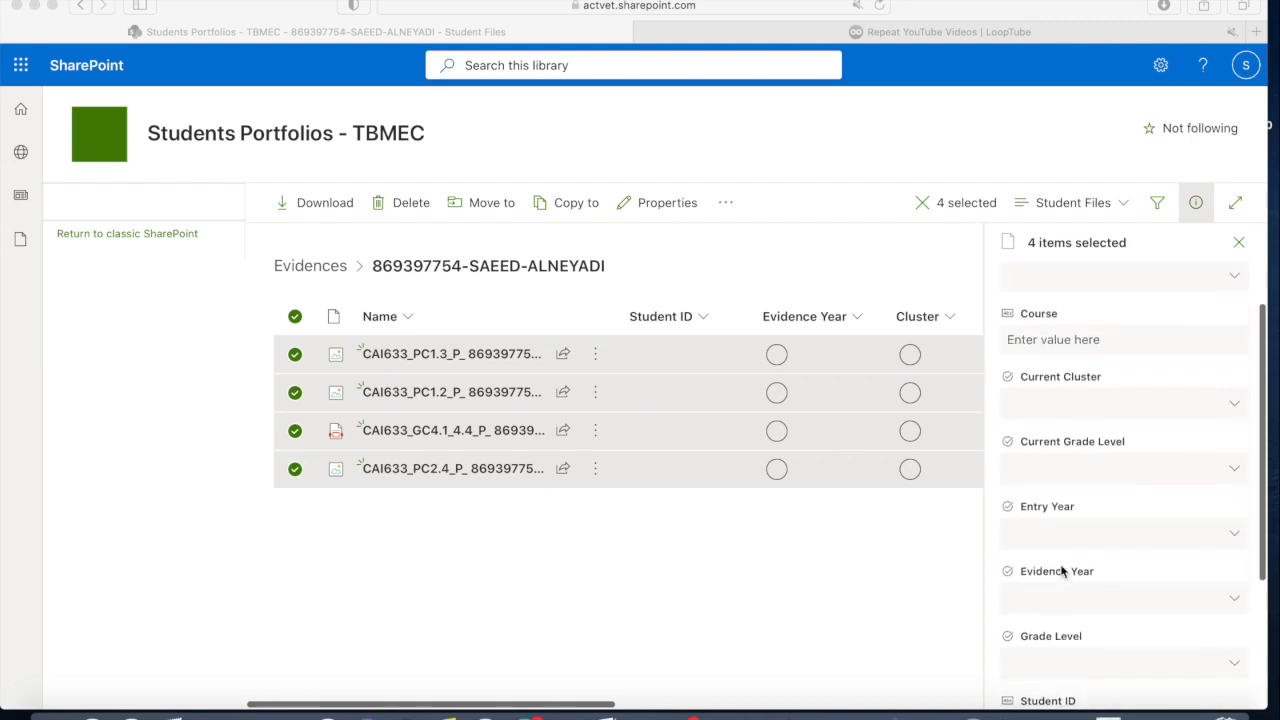
Step: Set the Cluster of the four selected files to CAI and their Course to CAI633
{"action": "left_click", "coordinate": [1231, 417]}
{"action": "left_click", "coordinate": [1234, 418]}
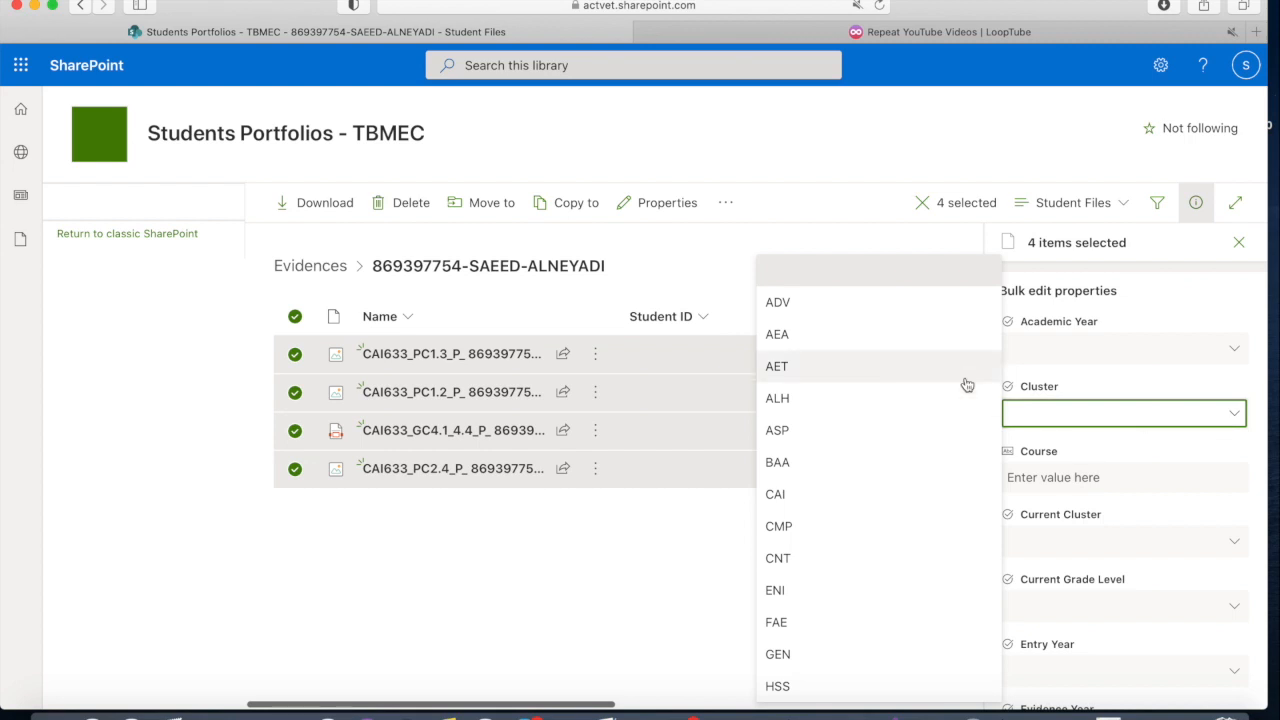
{"action": "left_click", "coordinate": [878, 492]}
{"action": "left_click", "coordinate": [1054, 479]}
{"action": "type", "text": "CAI633"}
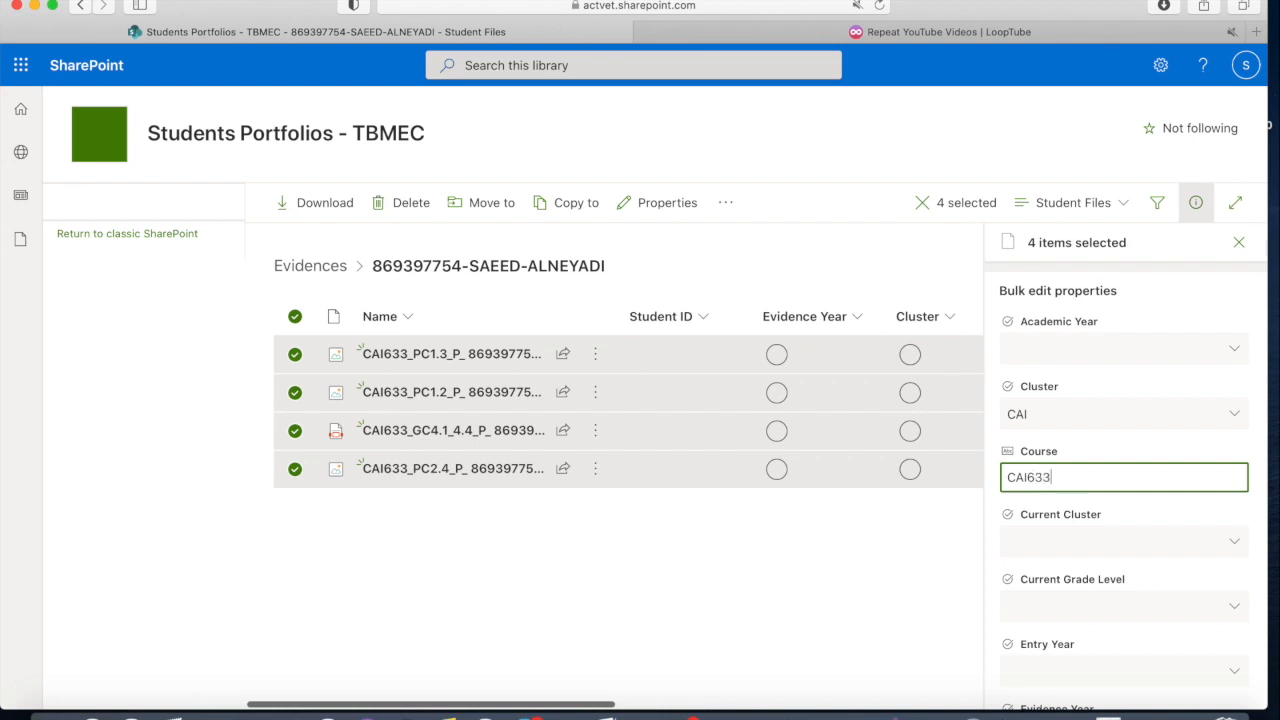
Step: Set the Current Grade Level of the selected files to 11 and their Current Cluster to CAI
{"action": "scroll", "coordinate": [1071, 543], "scroll_direction": "down", "scroll_amount": 2}
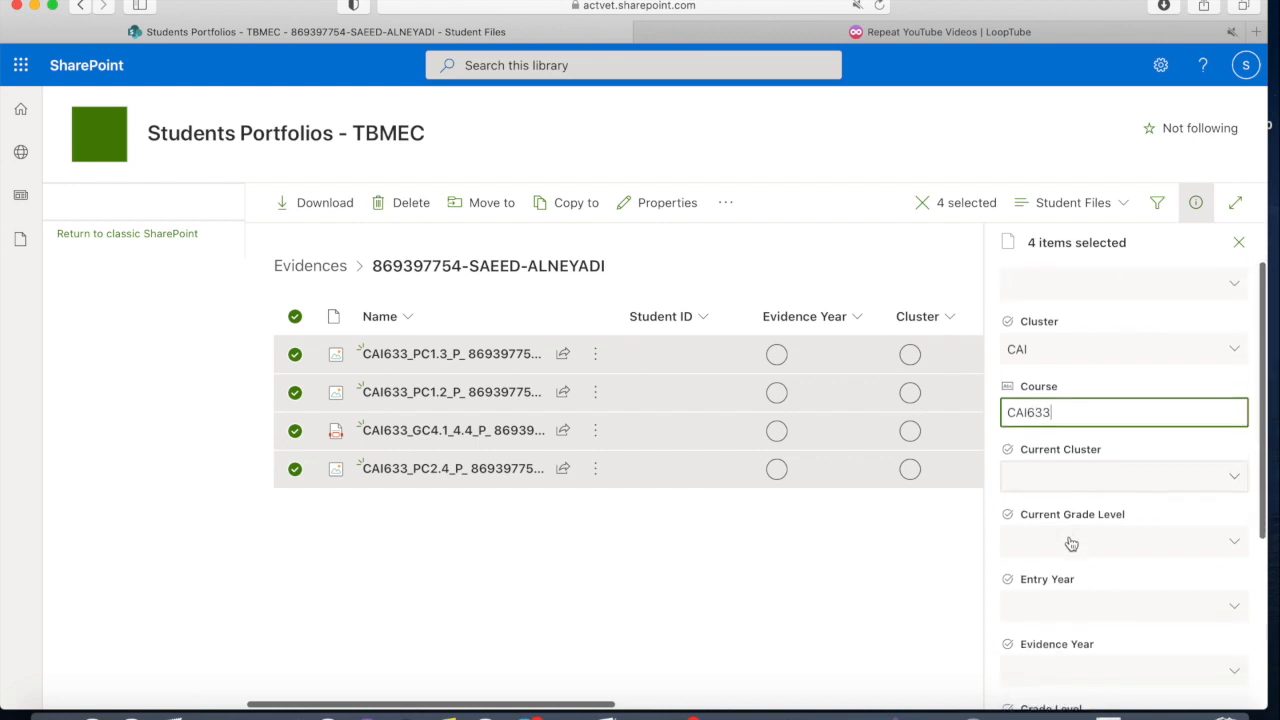
{"action": "left_click", "coordinate": [1071, 510]}
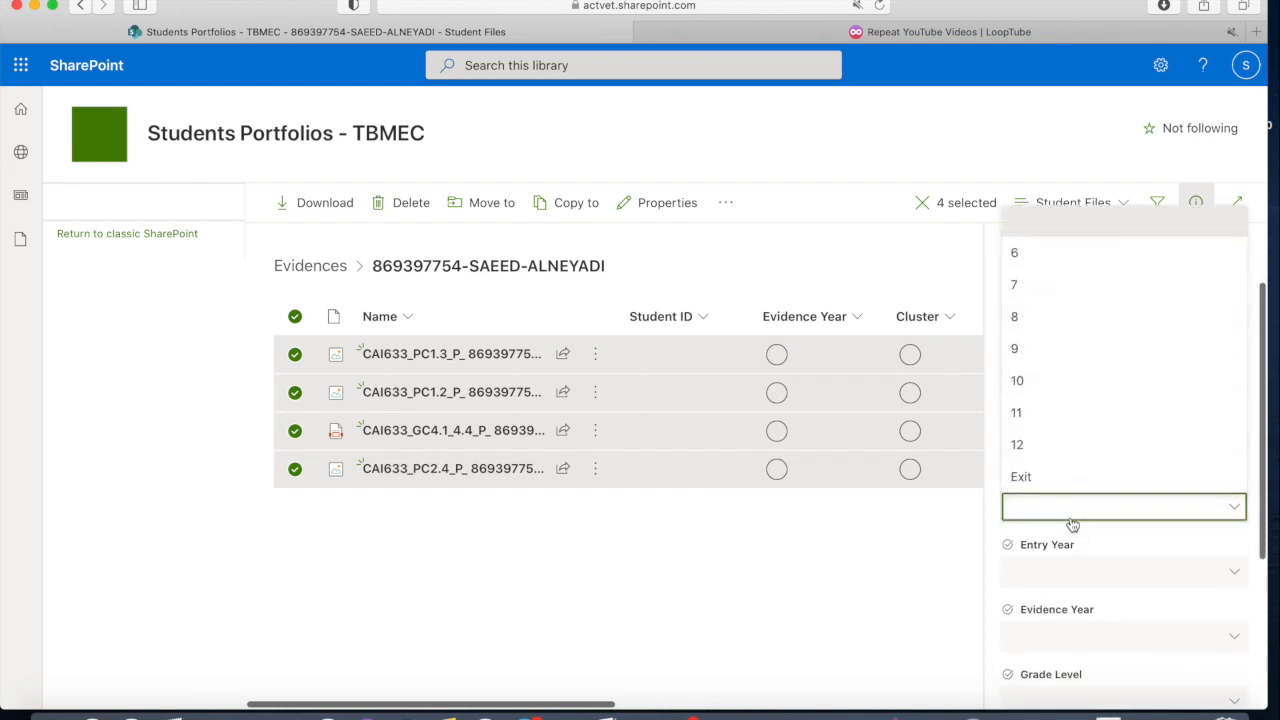
{"action": "left_click", "coordinate": [1037, 414]}
{"action": "left_click", "coordinate": [1050, 443]}
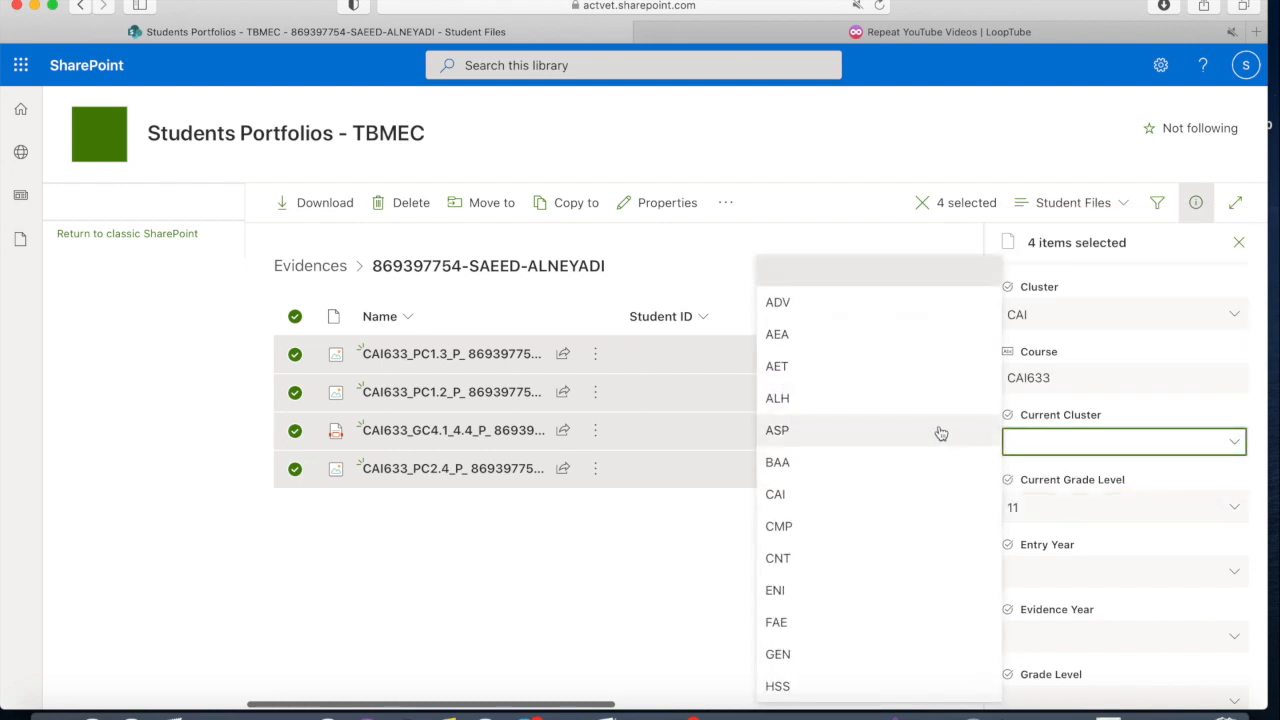
{"action": "left_click", "coordinate": [838, 495]}
Step: Set the Evidence Year of the selected files to 2020-2021, leaving Entry Year empty
{"action": "scroll", "coordinate": [1035, 581], "scroll_direction": "down", "scroll_amount": 1}
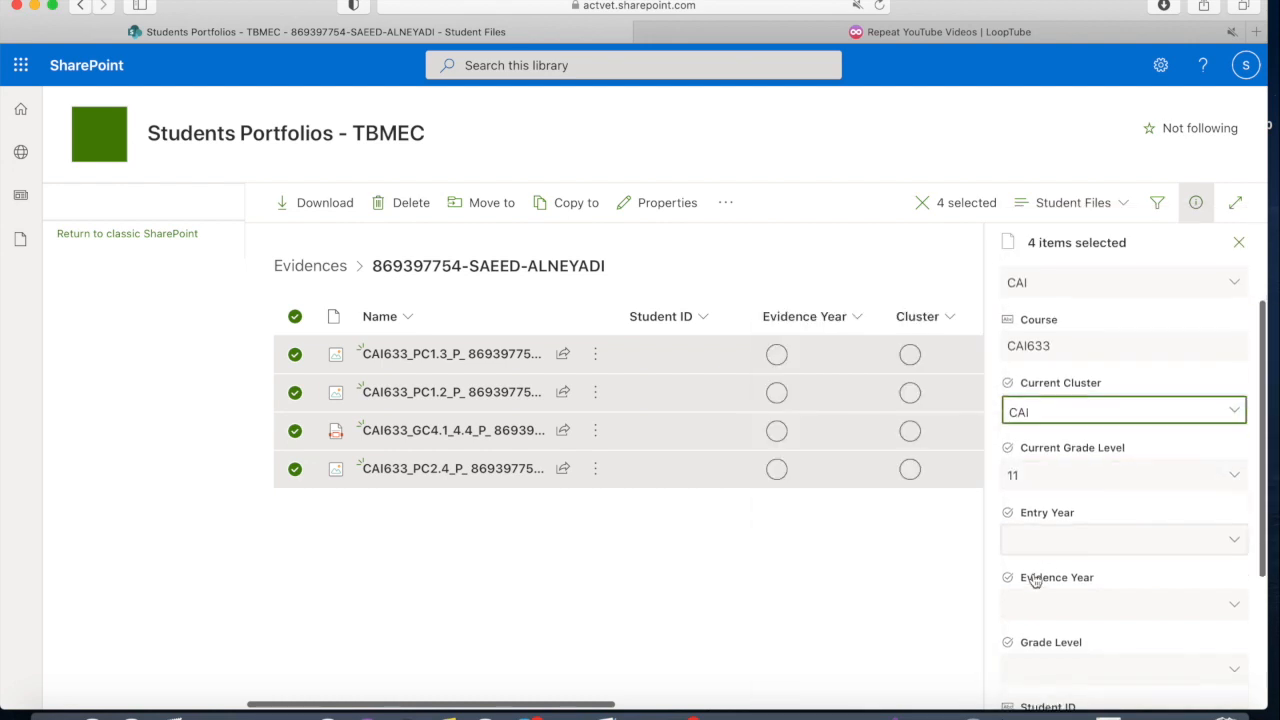
{"action": "left_click", "coordinate": [1046, 541]}
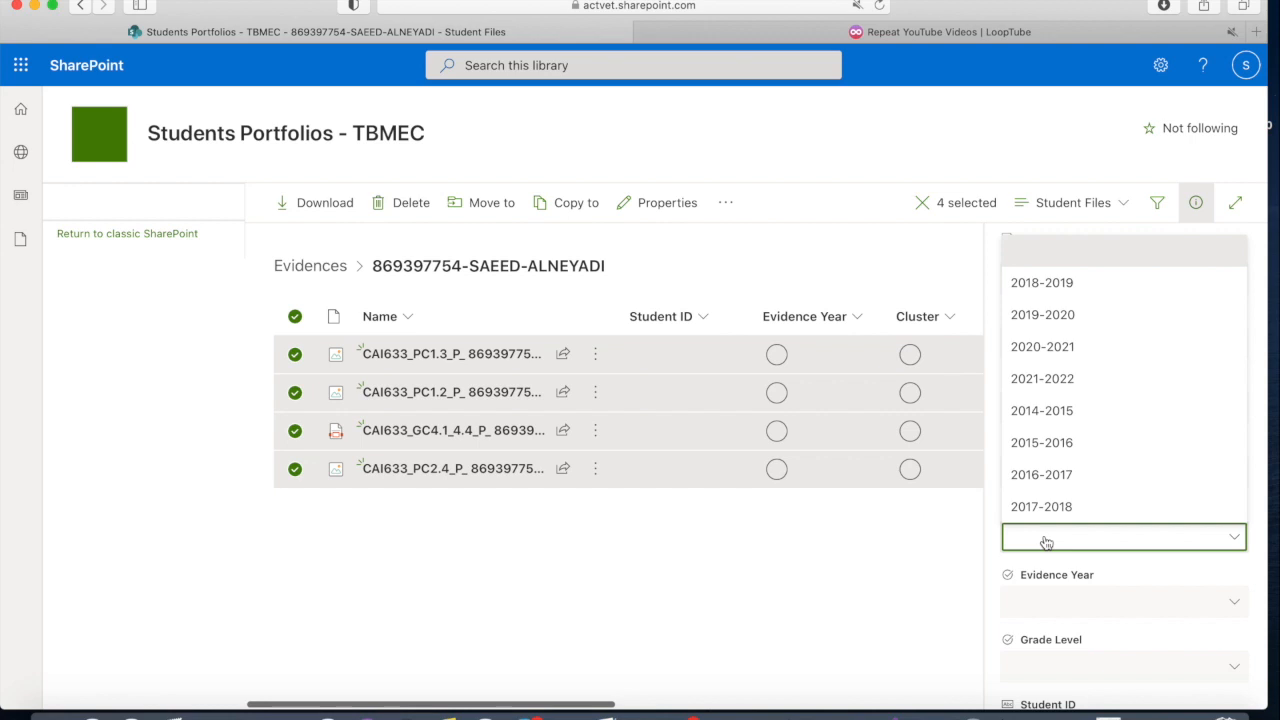
{"action": "left_click", "coordinate": [1046, 541]}
{"action": "left_click", "coordinate": [1063, 604]}
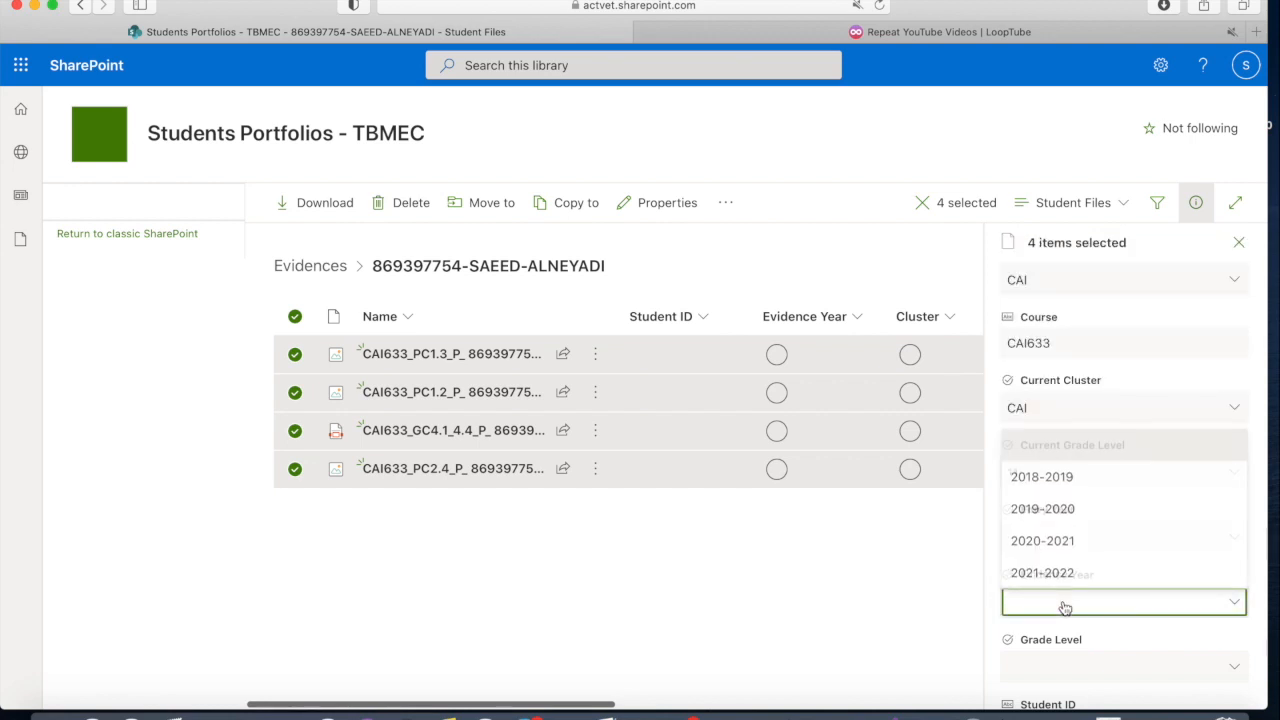
{"action": "left_click", "coordinate": [1060, 540]}
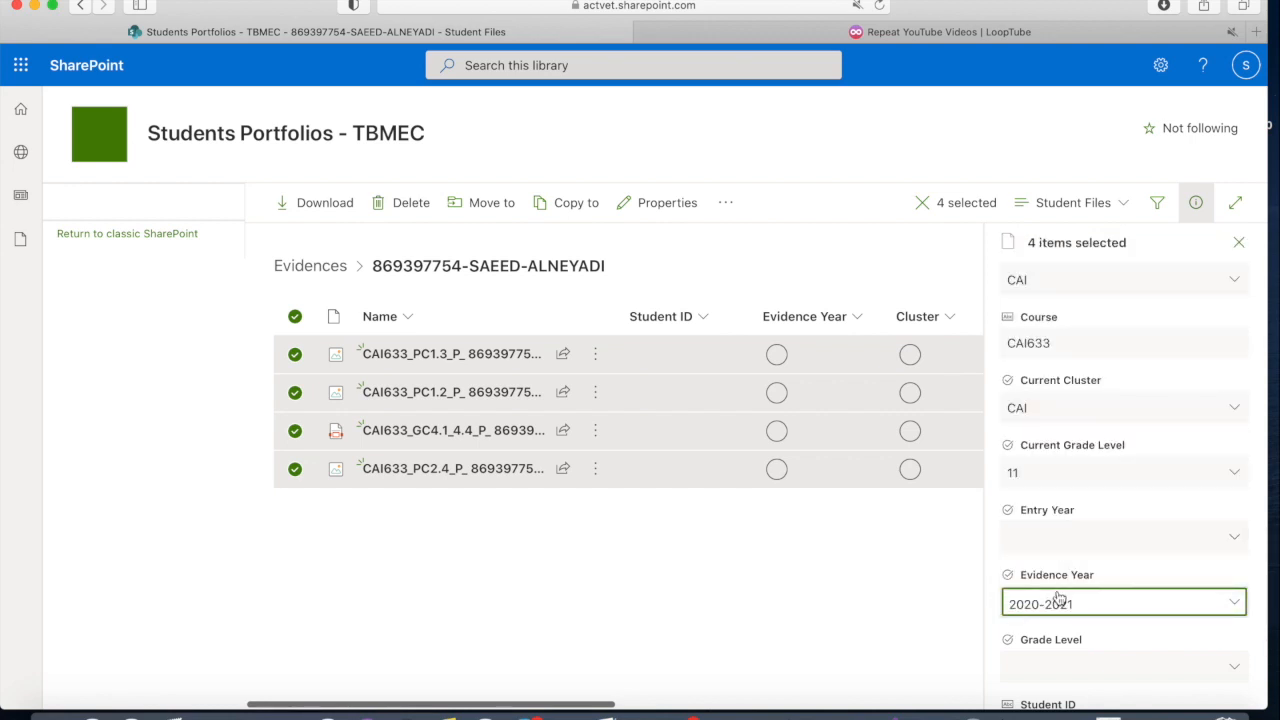
Step: Set the Grade Level of the selected files to 11, and save the bulk-edited properties
{"action": "scroll", "coordinate": [1063, 598], "scroll_direction": "down", "scroll_amount": 4}
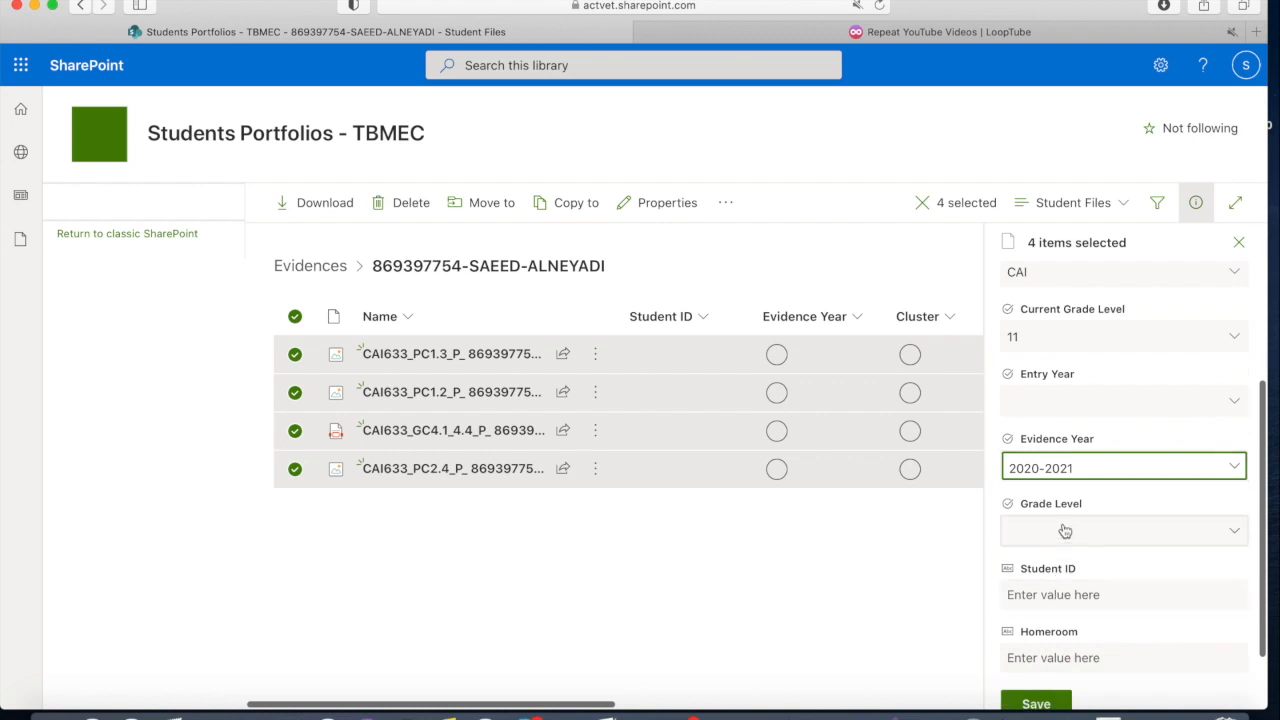
{"action": "left_click", "coordinate": [1065, 531]}
{"action": "left_click", "coordinate": [1046, 438]}
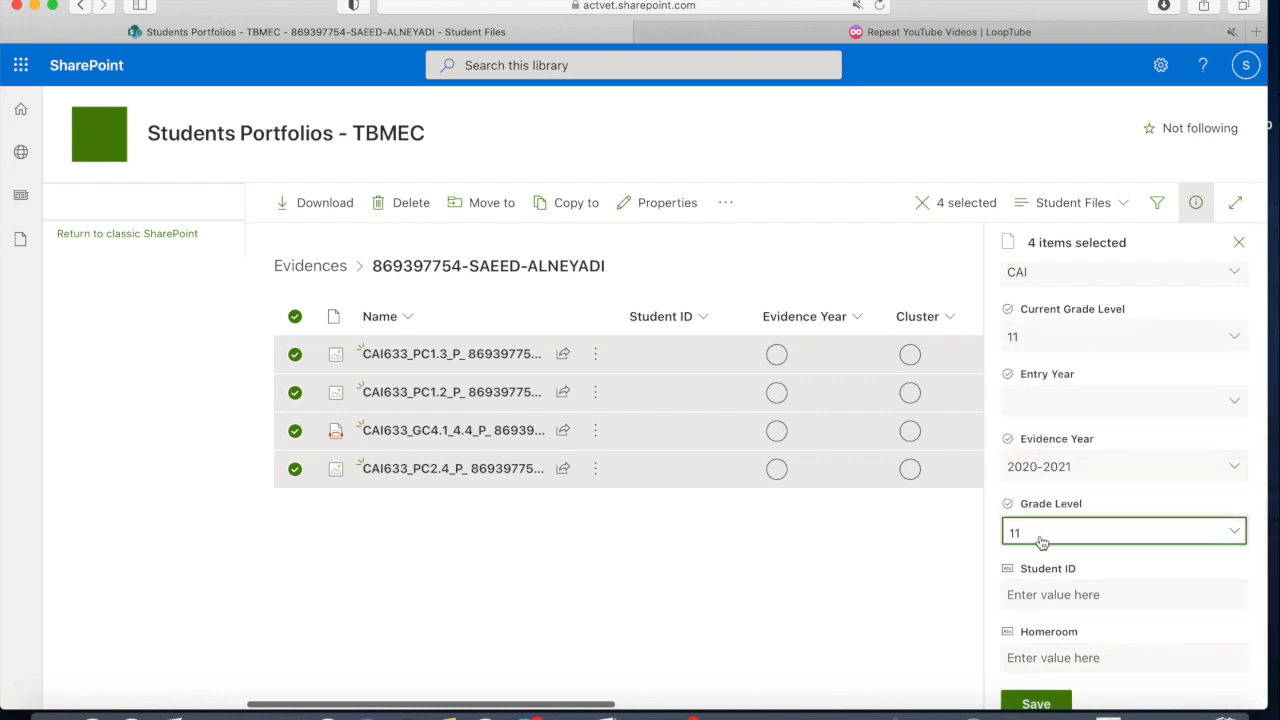
{"action": "scroll", "coordinate": [1042, 542], "scroll_direction": "down", "scroll_amount": 2}
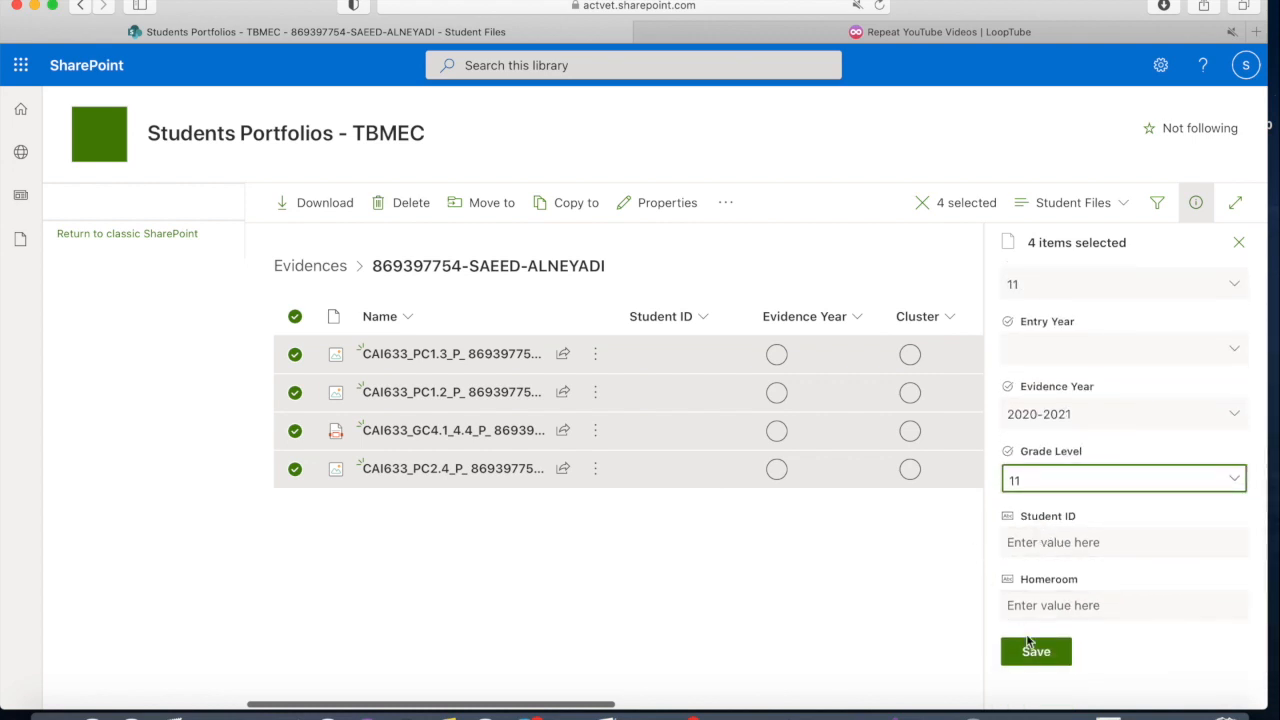
{"action": "left_click", "coordinate": [1031, 650]}
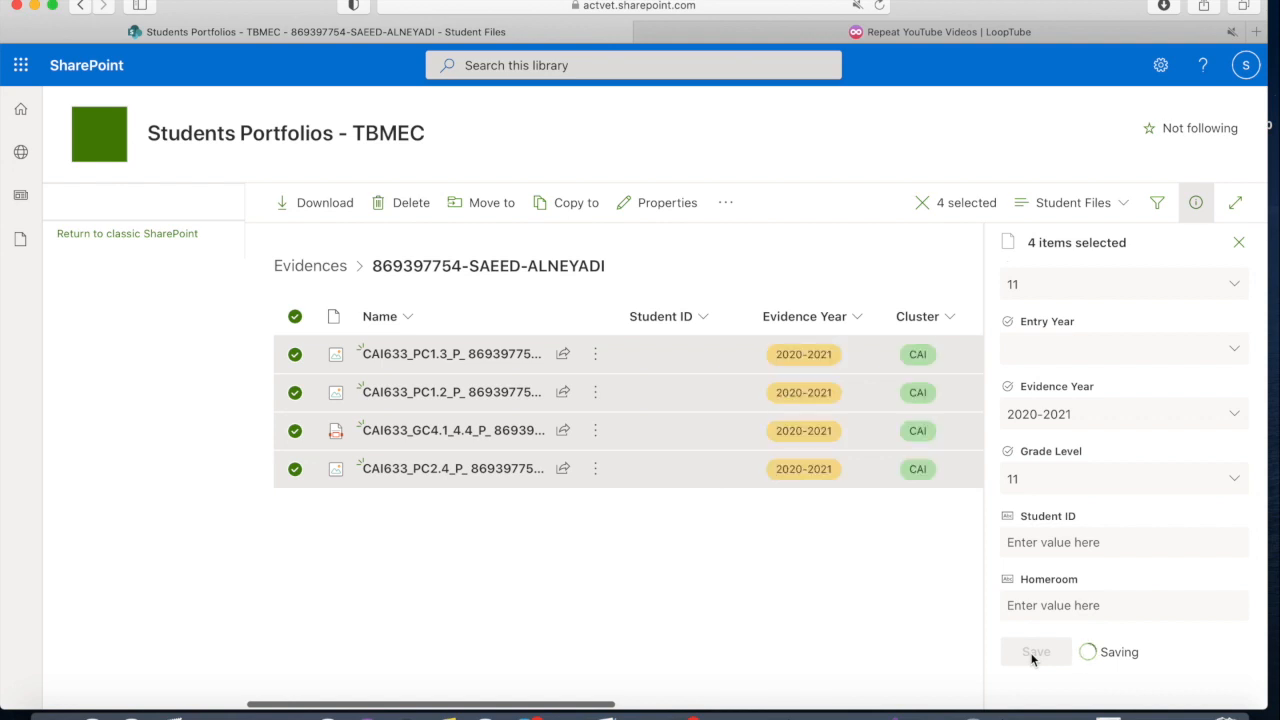
{"action": "scroll", "coordinate": [859, 444], "scroll_direction": "right", "scroll_amount": 10}
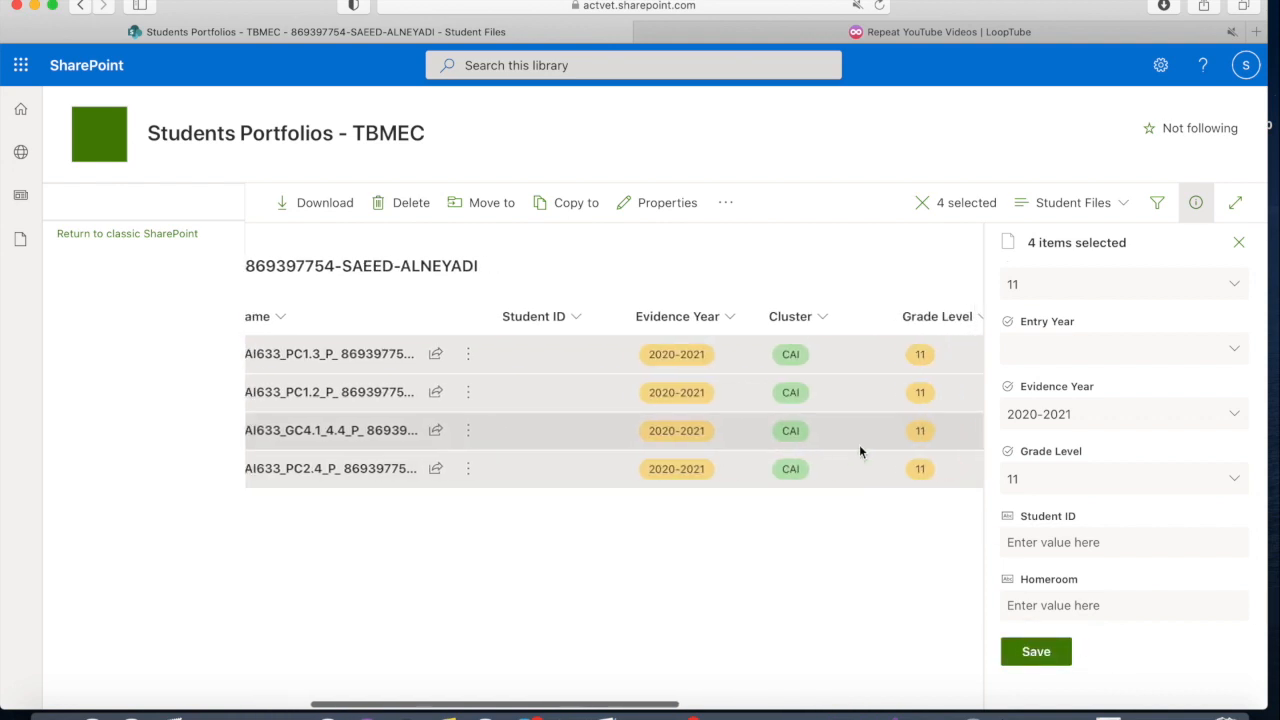
{"action": "scroll", "coordinate": [860, 448], "scroll_direction": "right", "scroll_amount": 5}
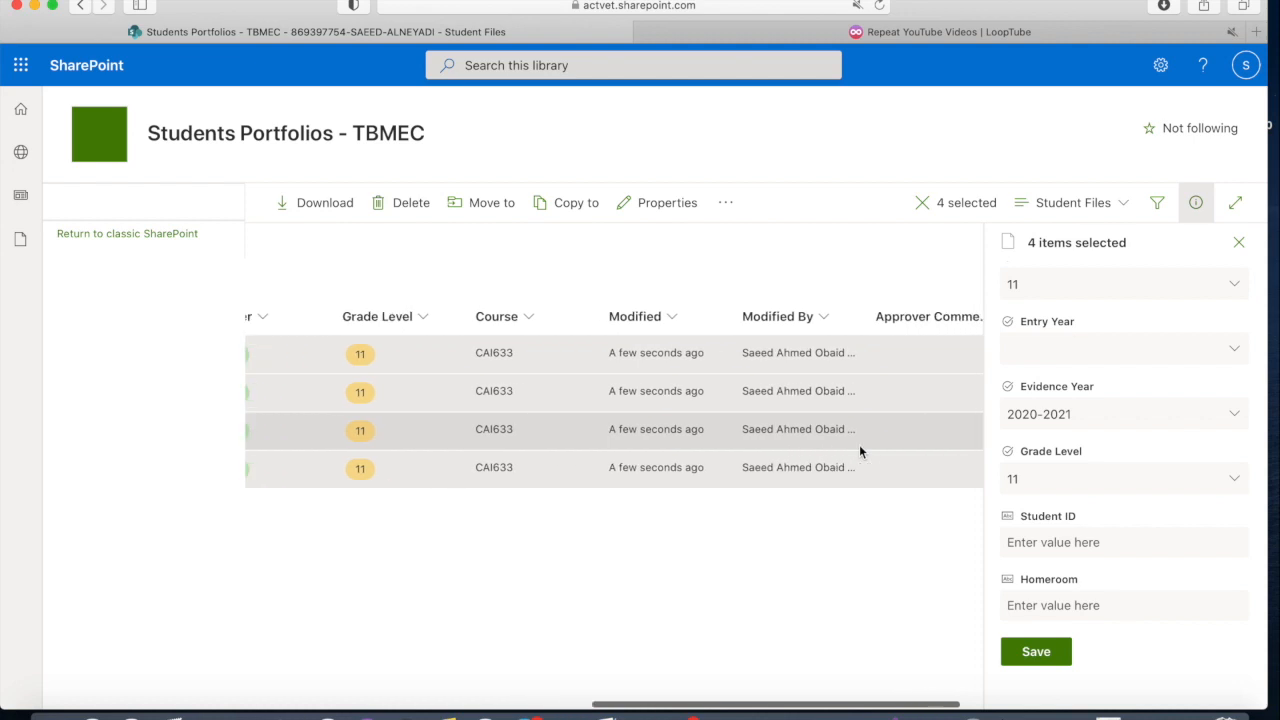
{"action": "scroll", "coordinate": [860, 448], "scroll_direction": "left", "scroll_amount": 4}
{"action": "scroll", "coordinate": [860, 450], "scroll_direction": "left", "scroll_amount": 10}
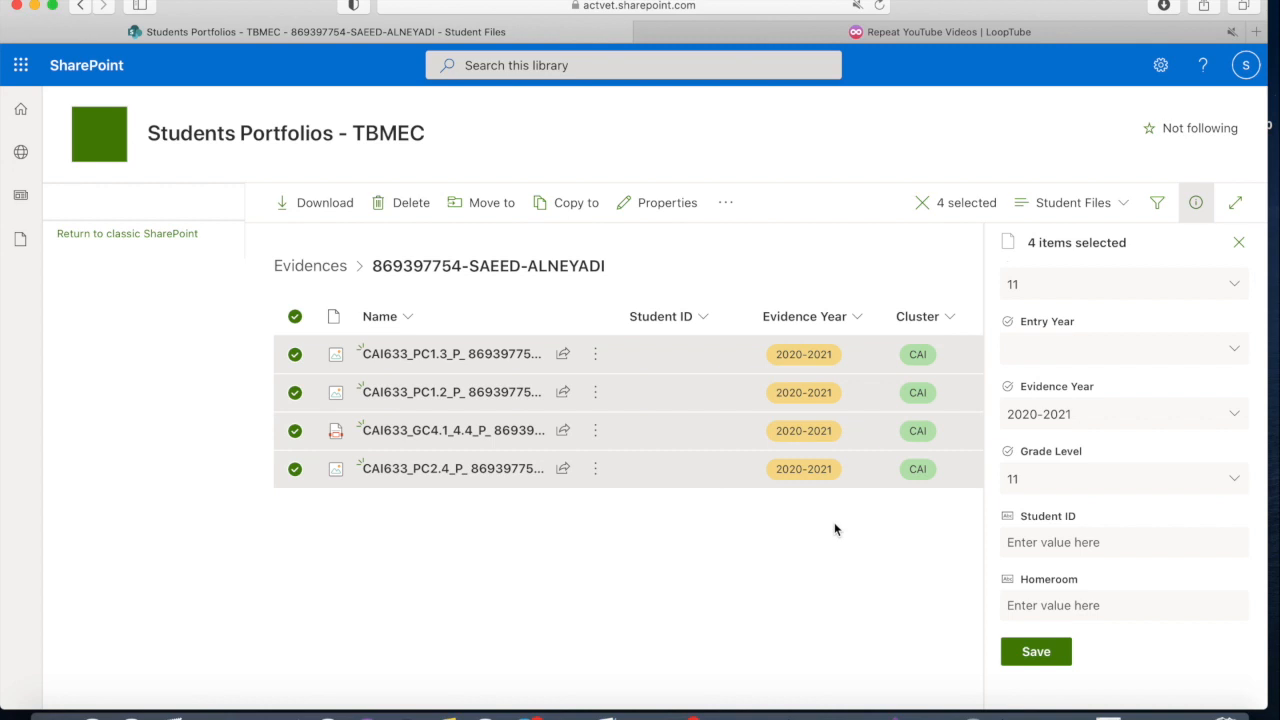
Step: Switch to the PowerPoint slide show and go through the slides on uploading and tagging evidence files from an iPad
{"action": "left_click", "coordinate": [852, 708]}
{"action": "left_click", "coordinate": [437, 506]}
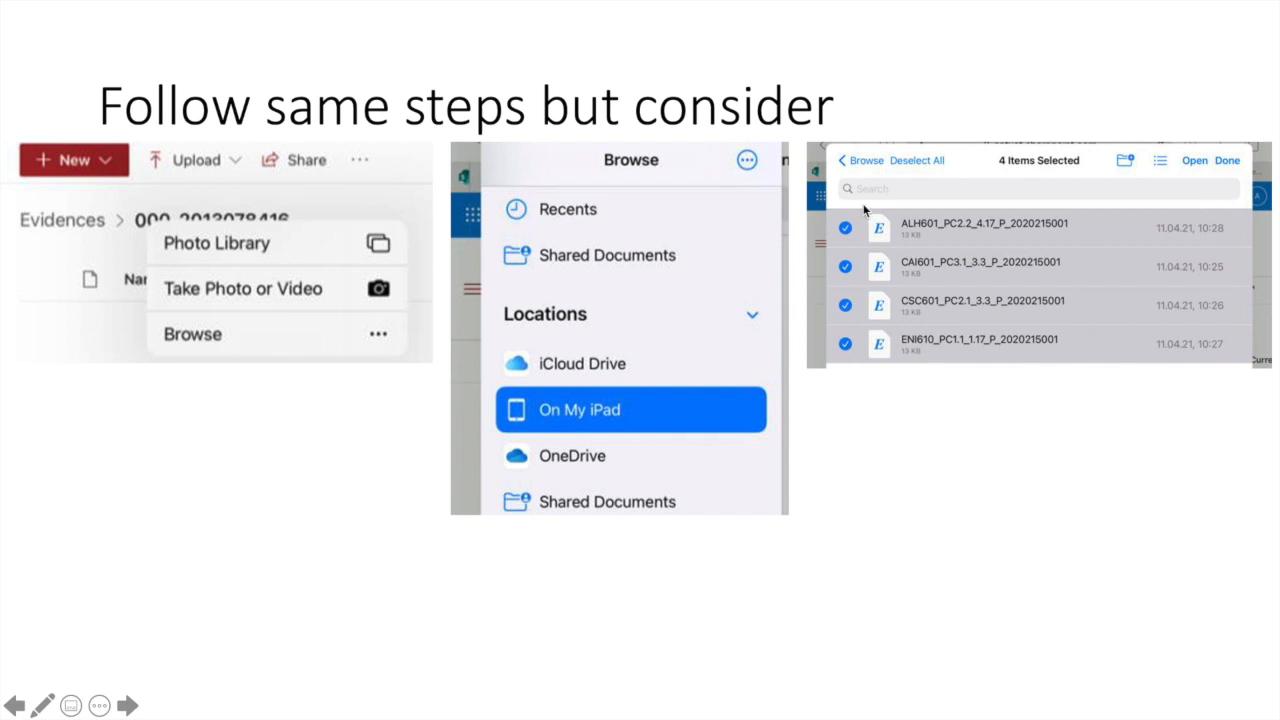
{"action": "left_click", "coordinate": [848, 322]}
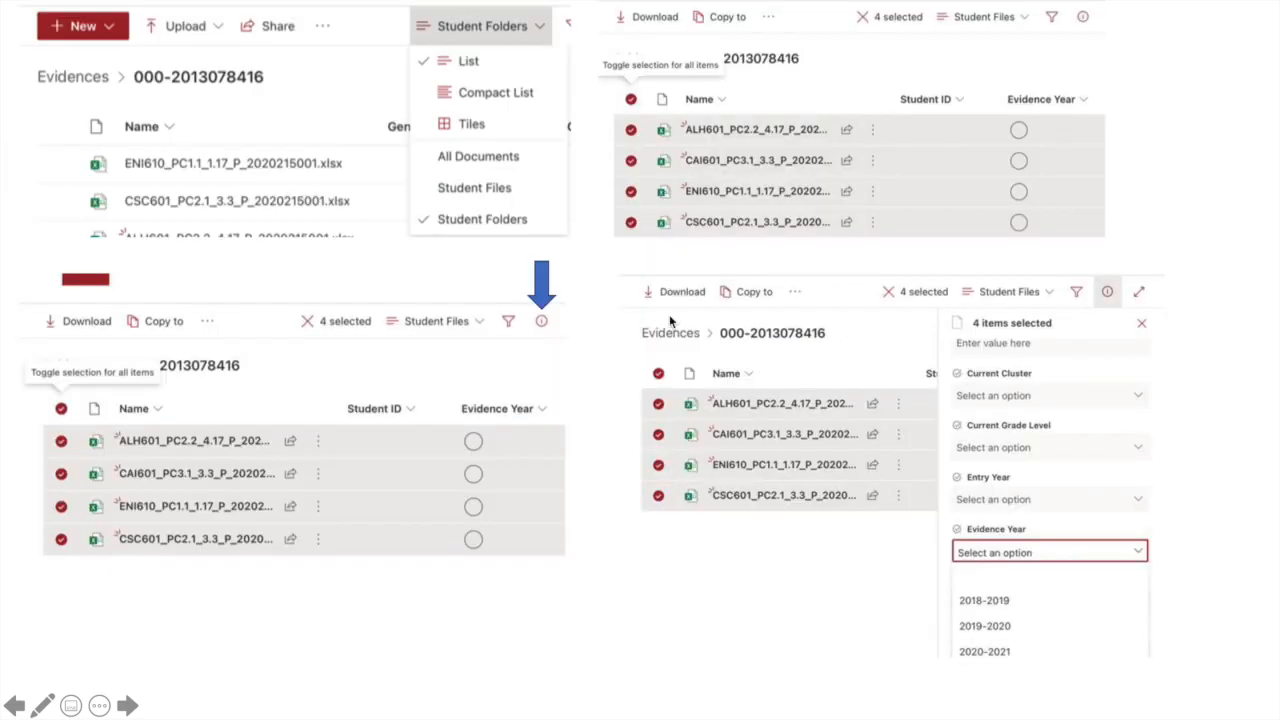